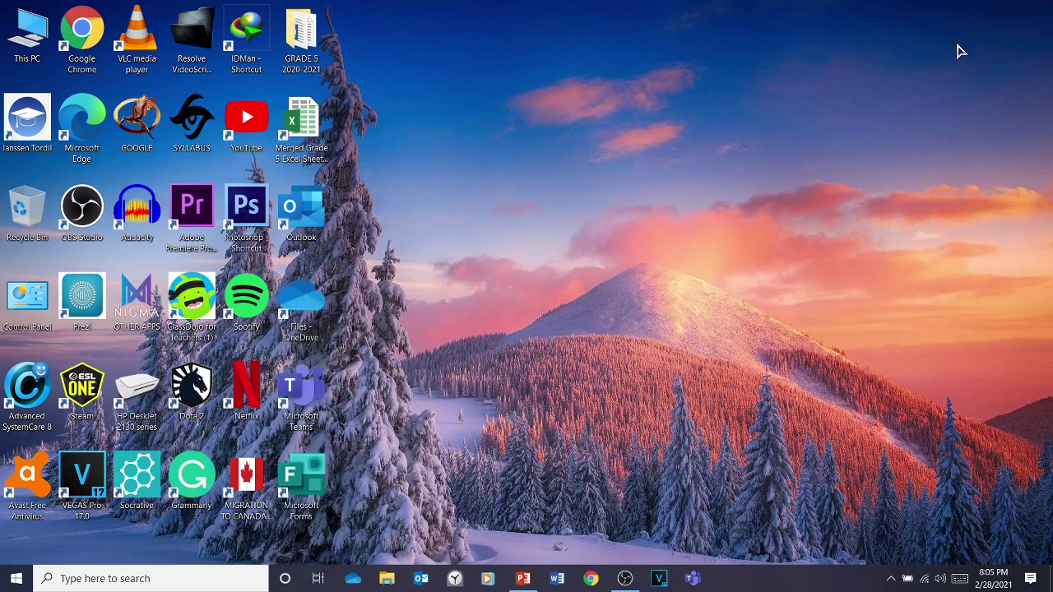
- Refresh the desktop and launch Microsoft Forms
{"action": "right_click", "coordinate": [594, 151]}
{"action": "left_click", "coordinate": [619, 191]}
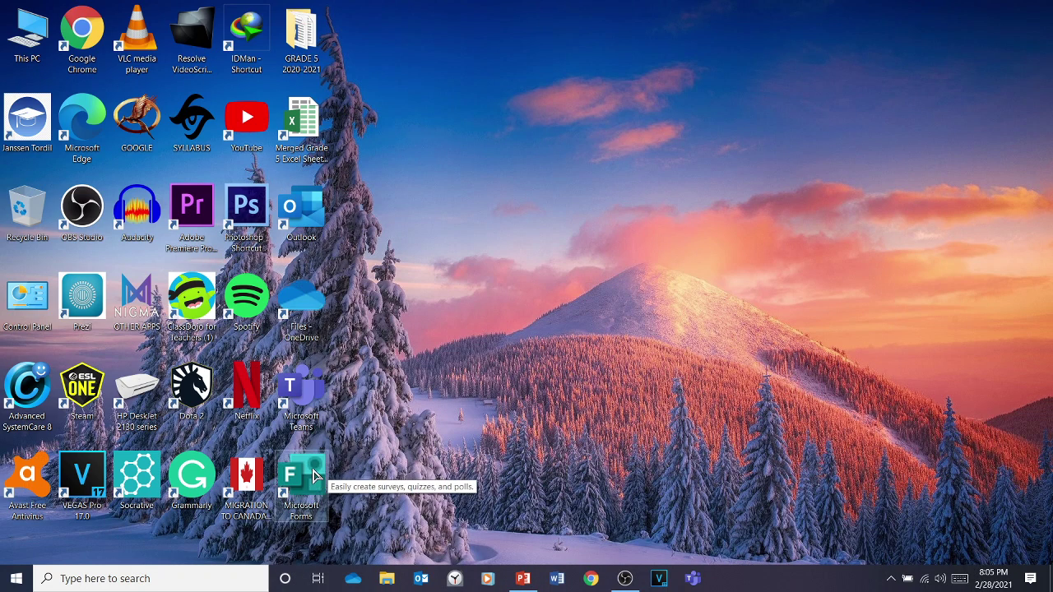
{"action": "left_click", "coordinate": [319, 483]}
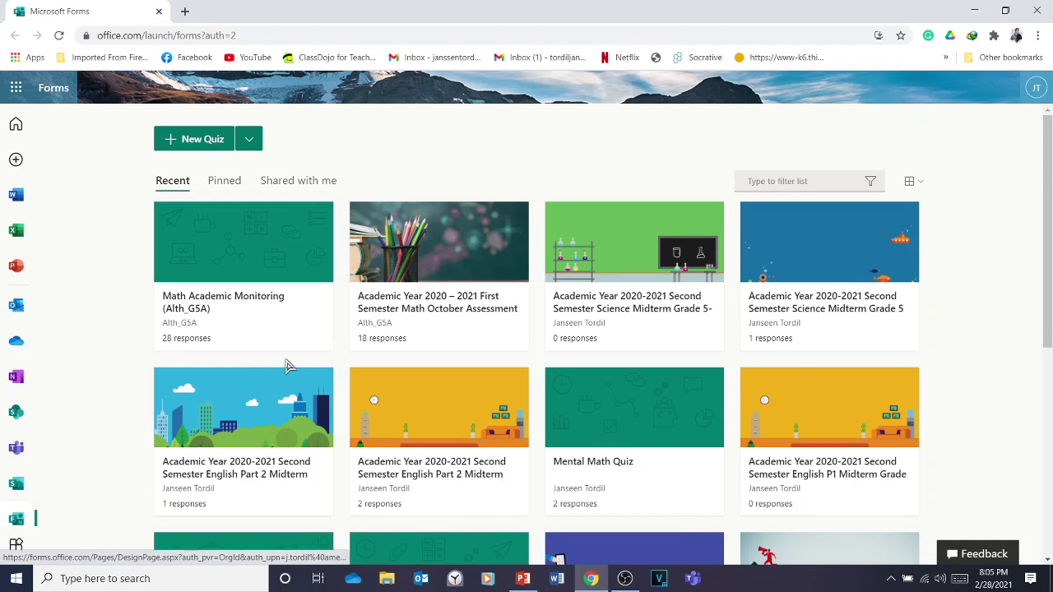
- Open the Math Academic Monitoring (Alth_G5A) quiz, look over its questions, and show its additional options
{"action": "left_click", "coordinate": [260, 282]}
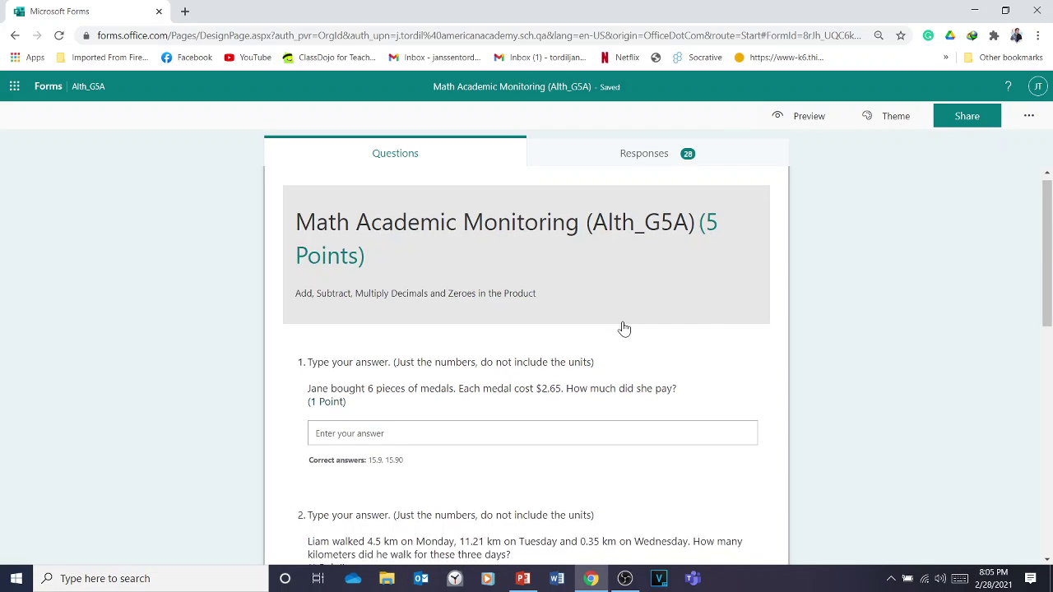
{"action": "scroll", "coordinate": [623, 329], "scroll_direction": "down", "scroll_amount": 4}
{"action": "scroll", "coordinate": [592, 369], "scroll_direction": "up", "scroll_amount": 4}
{"action": "scroll", "coordinate": [448, 269], "scroll_direction": "down", "scroll_amount": 7}
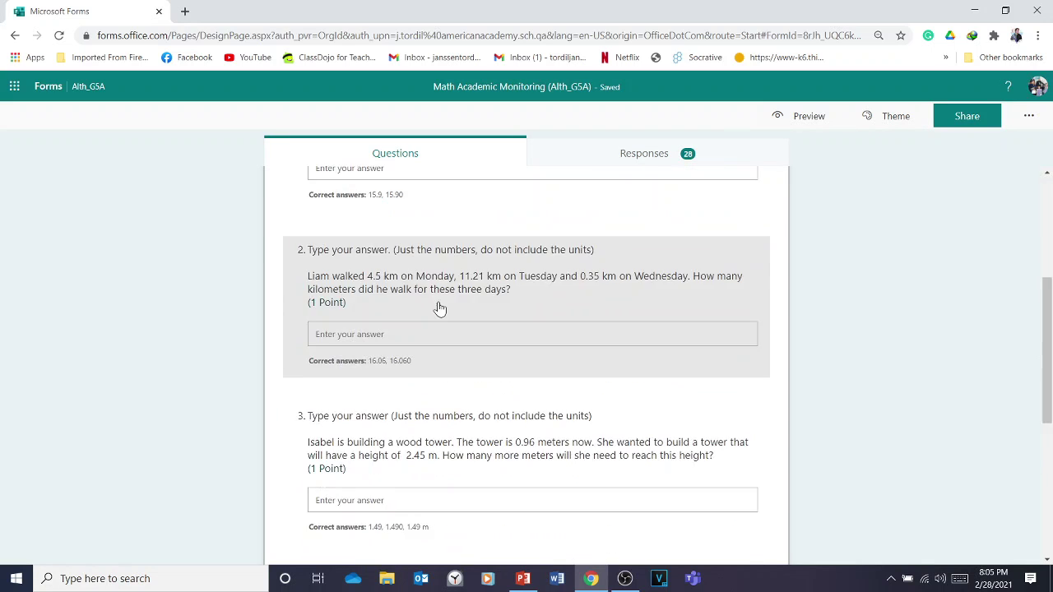
{"action": "scroll", "coordinate": [644, 423], "scroll_direction": "up", "scroll_amount": 3}
{"action": "scroll", "coordinate": [634, 415], "scroll_direction": "up", "scroll_amount": 4}
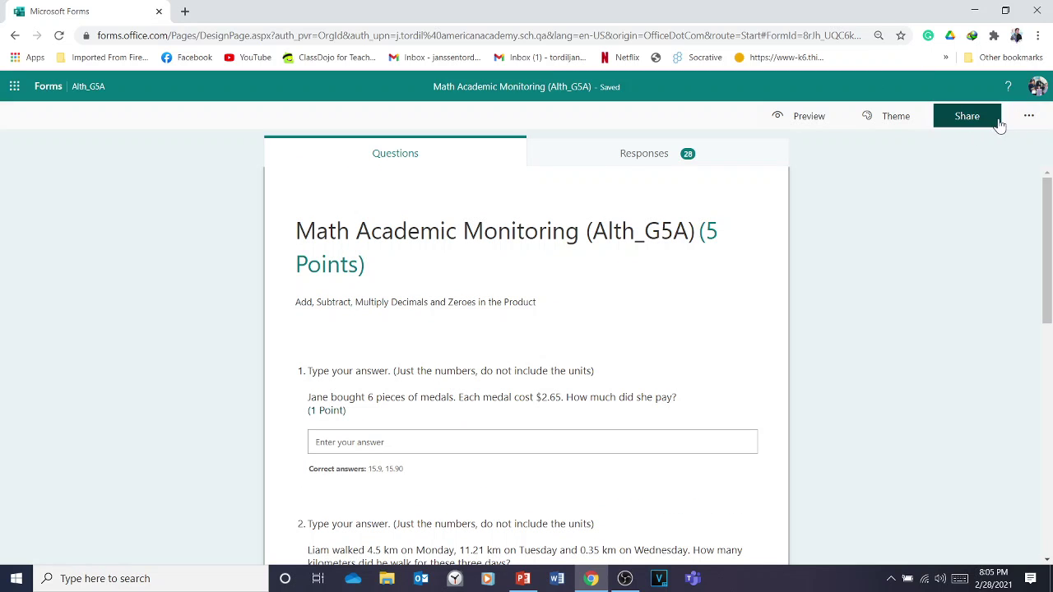
{"action": "left_click", "coordinate": [1029, 117]}
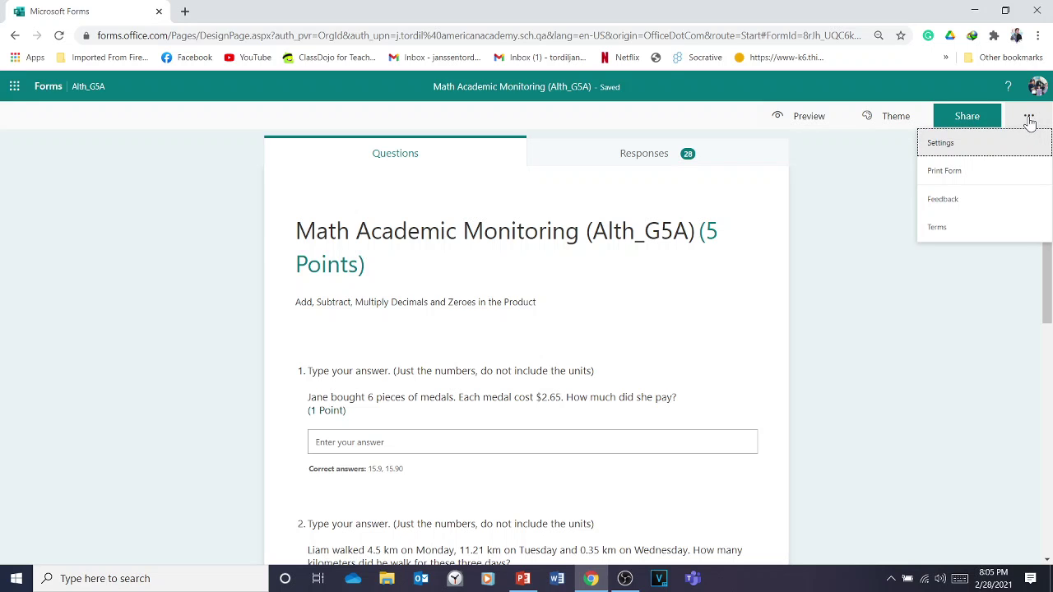
- Switch off 'Show results automatically' in the quiz settings
{"action": "left_click", "coordinate": [946, 144]}
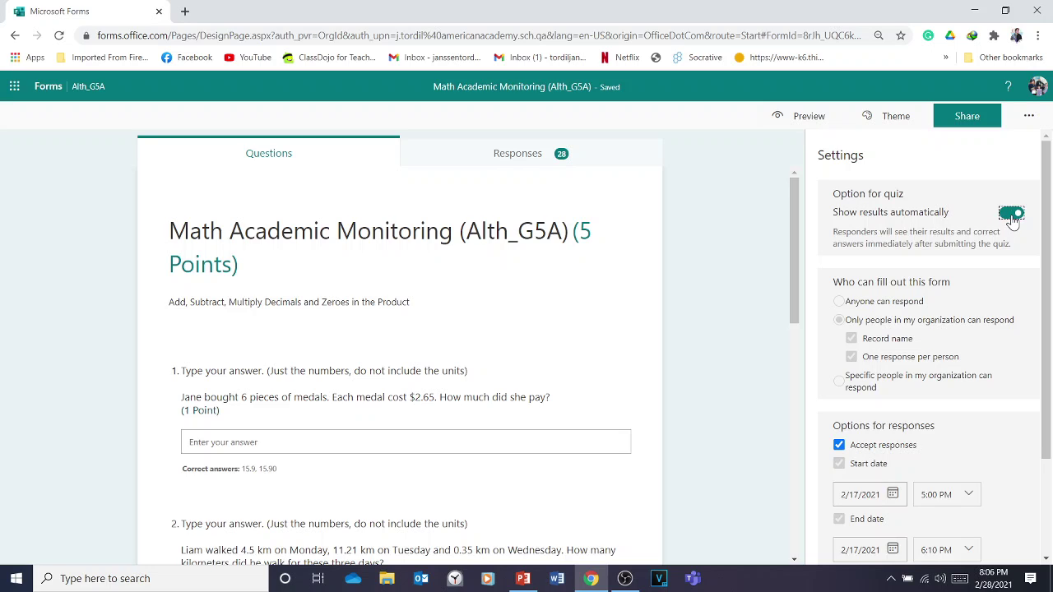
{"action": "left_click", "coordinate": [1012, 215]}
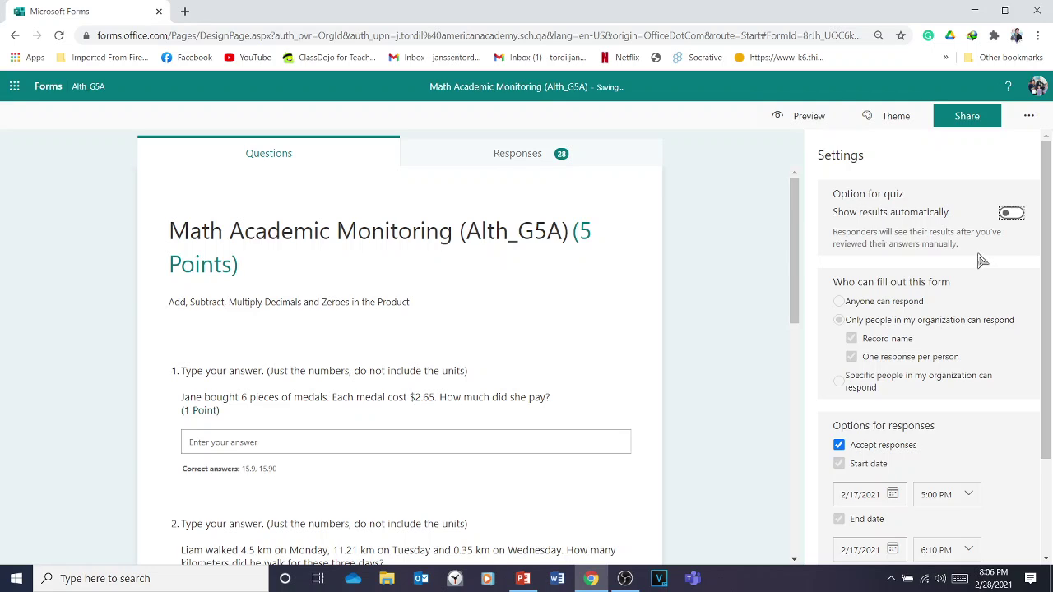
{"action": "scroll", "coordinate": [982, 260], "scroll_direction": "down", "scroll_amount": 2}
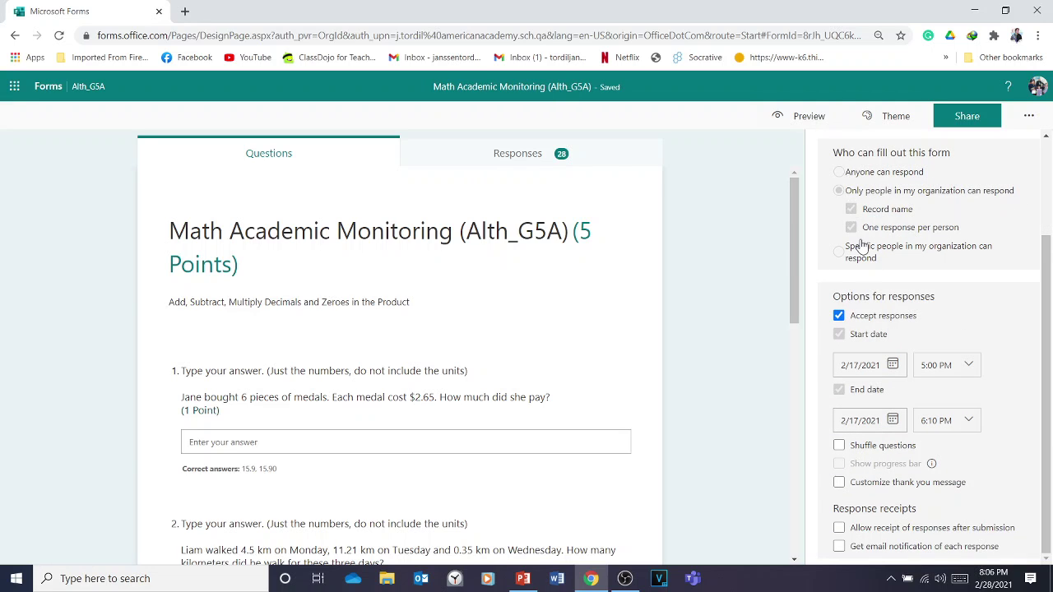
{"action": "scroll", "coordinate": [797, 337], "scroll_direction": "down", "scroll_amount": 1}
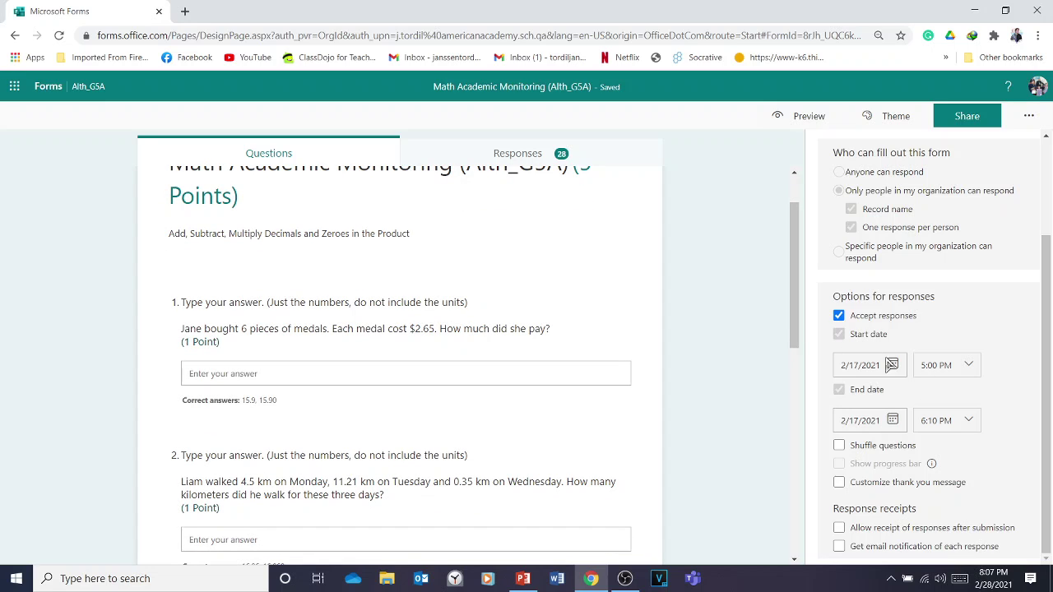
{"action": "scroll", "coordinate": [797, 354], "scroll_direction": "up", "scroll_amount": 1}
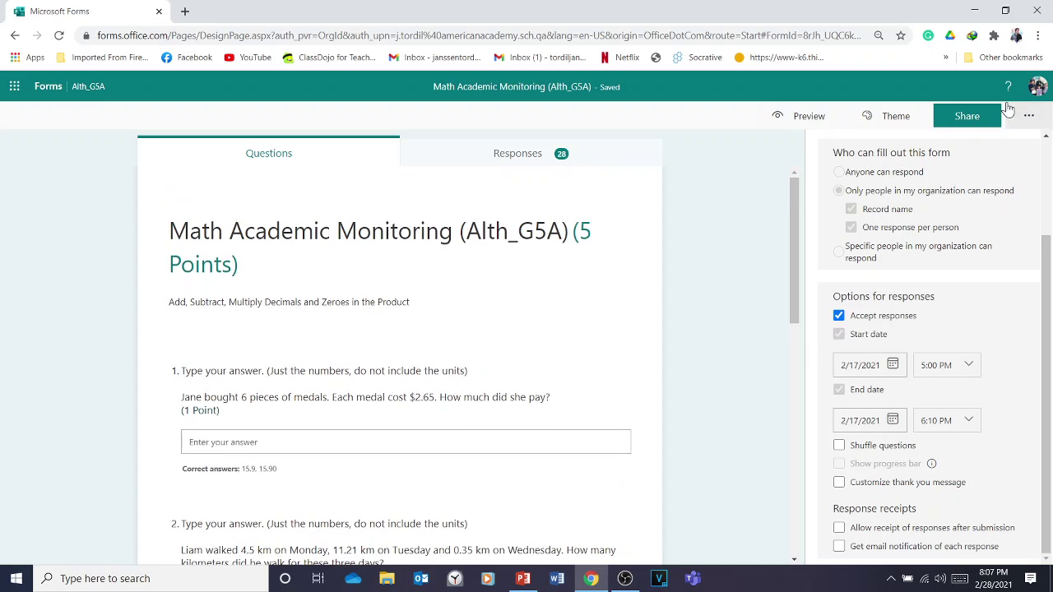
- Copy the quiz's response link from Share and minimize the browser
{"action": "left_click", "coordinate": [969, 120]}
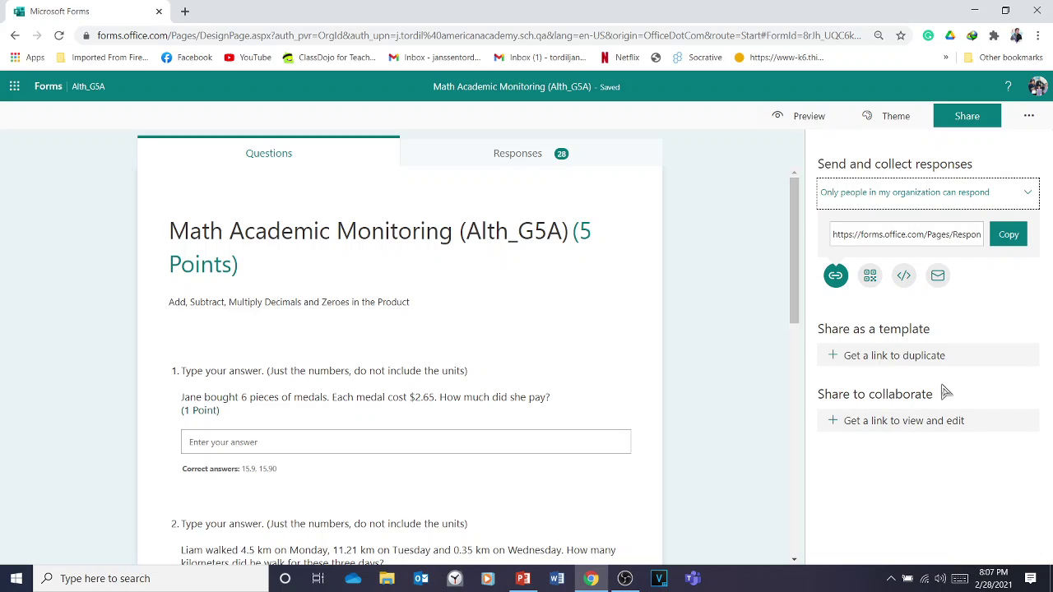
{"action": "left_click", "coordinate": [1009, 239]}
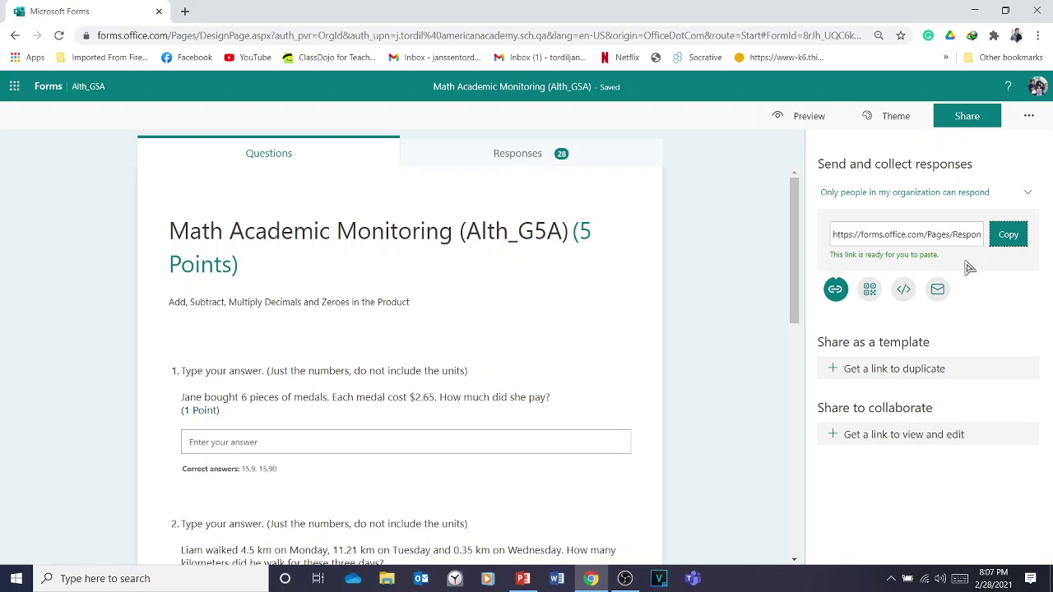
{"action": "left_click", "coordinate": [975, 11]}
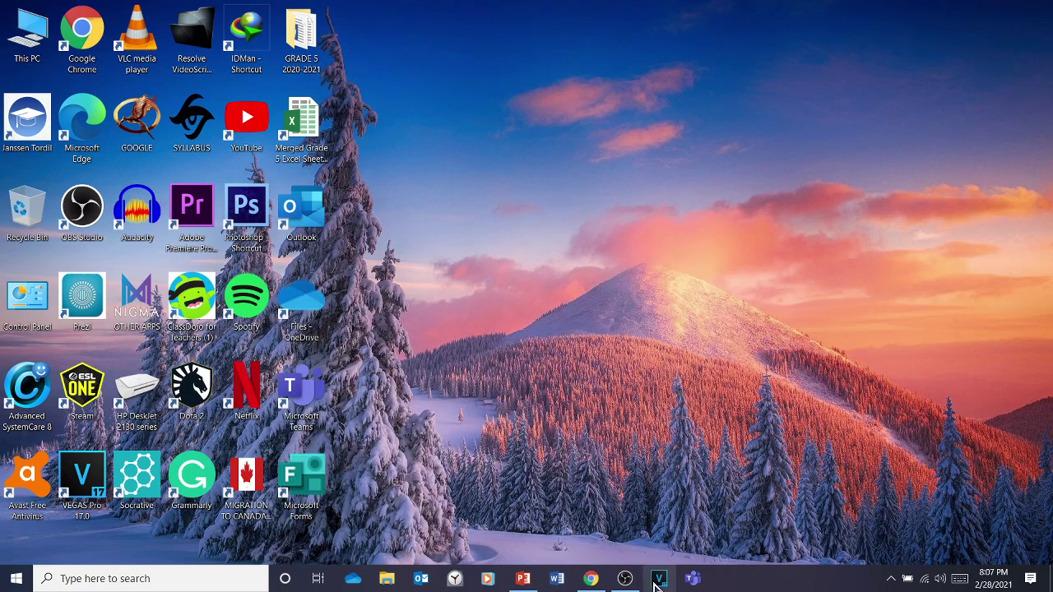
- Append '- paste' after 'Shared as a link.' on the Two ways slide
{"action": "left_click", "coordinate": [591, 579]}
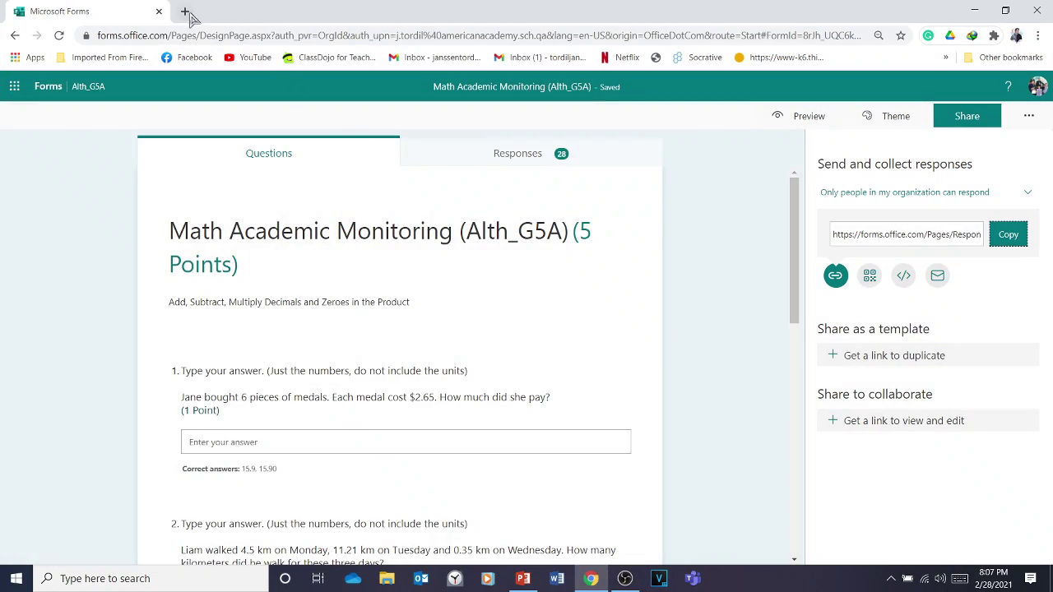
{"action": "left_click", "coordinate": [975, 12]}
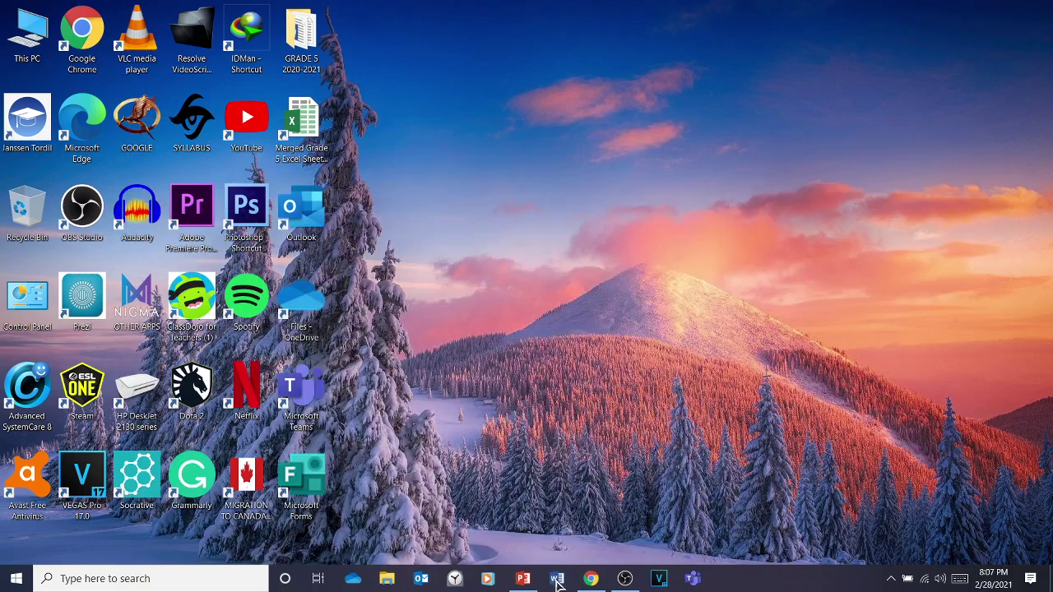
{"action": "left_click", "coordinate": [522, 578]}
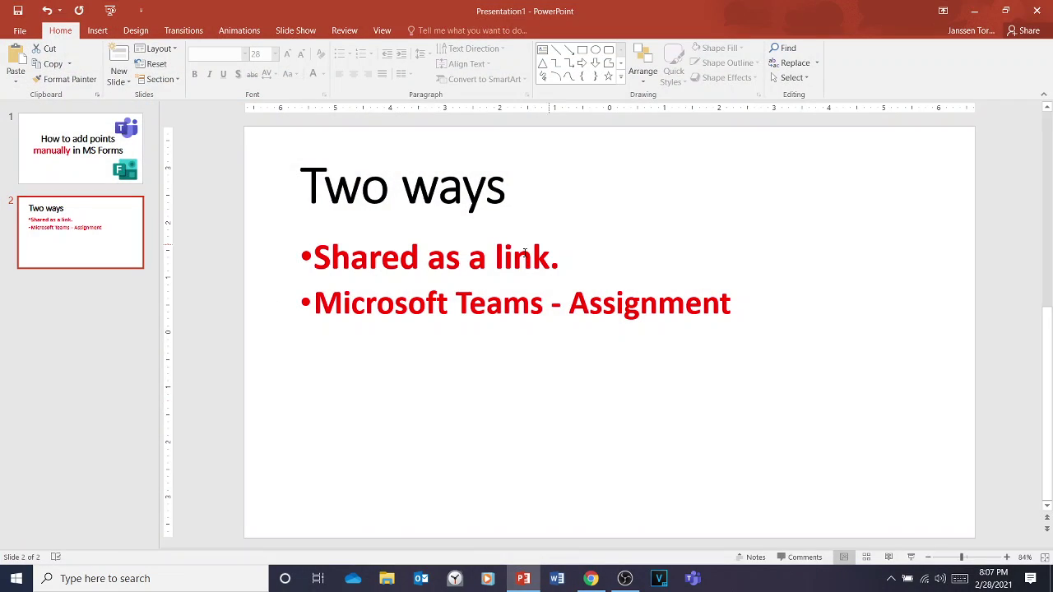
{"action": "left_click", "coordinate": [554, 261]}
{"action": "type", "text": "- "}
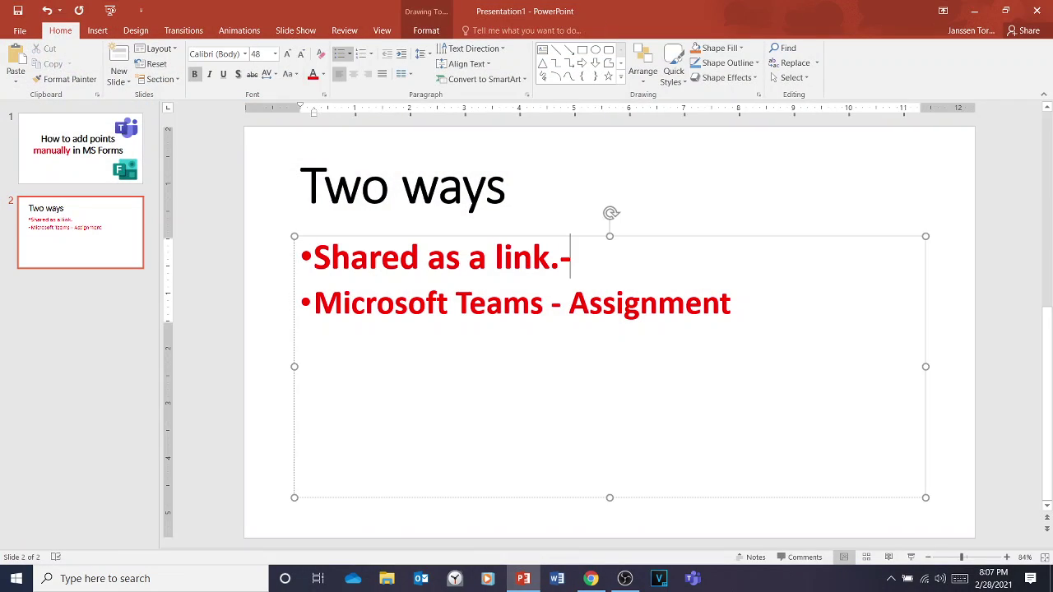
{"action": "type", "text": "paste"}
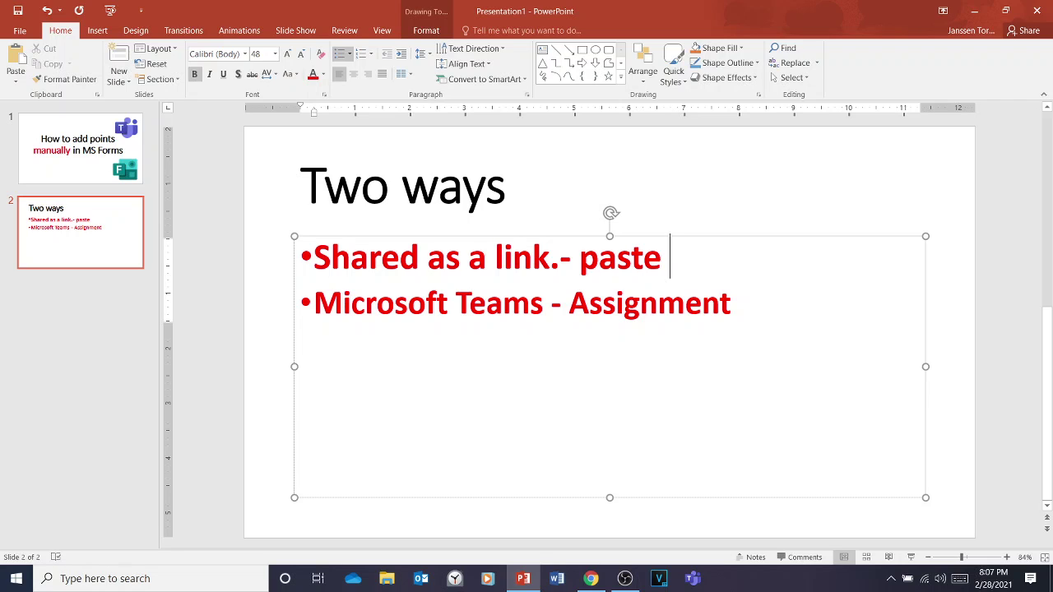
{"action": "left_click", "coordinate": [695, 580]}
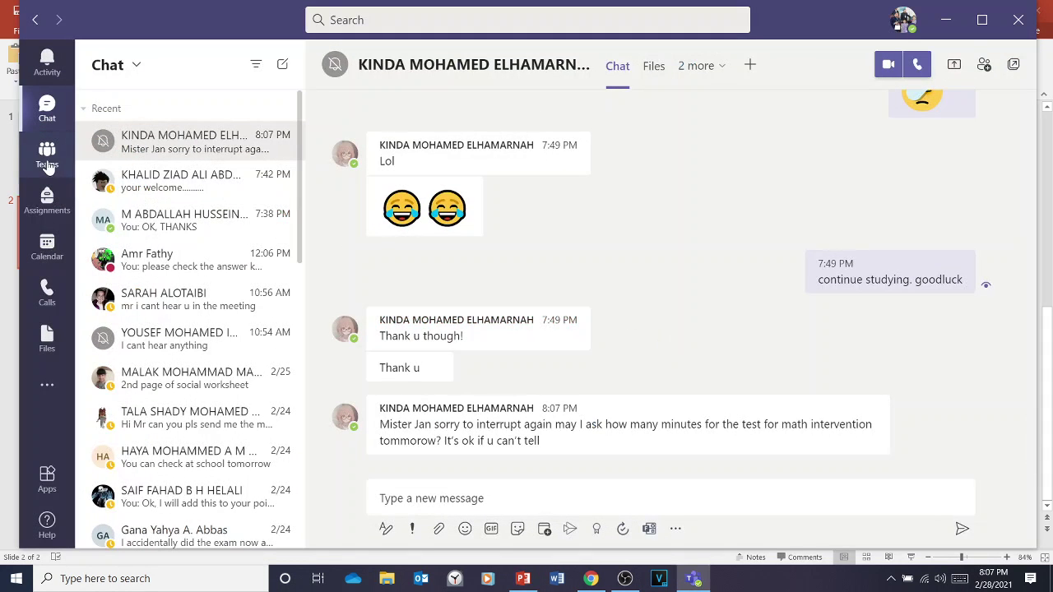
- Paste the quiz link into a new Alth_G5A General post, delete it, and close Teams
{"action": "left_click", "coordinate": [48, 164]}
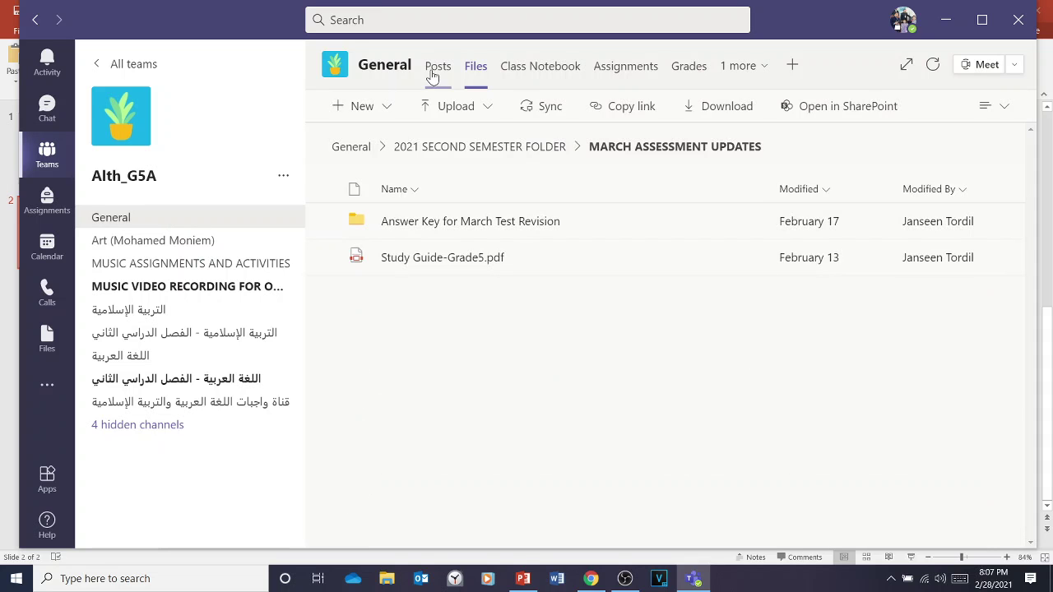
{"action": "left_click", "coordinate": [433, 73]}
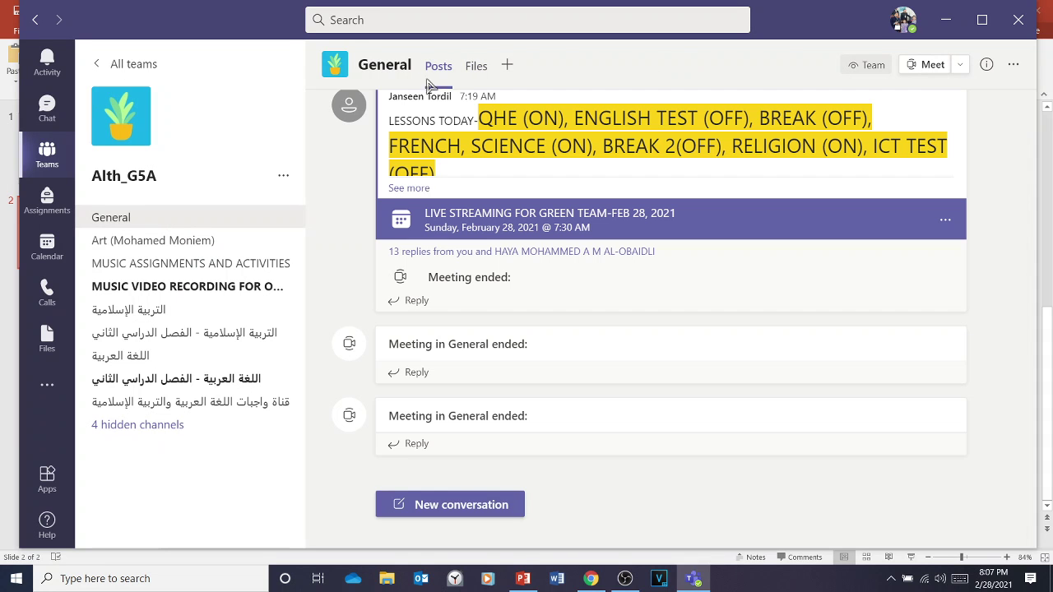
{"action": "left_click", "coordinate": [454, 504]}
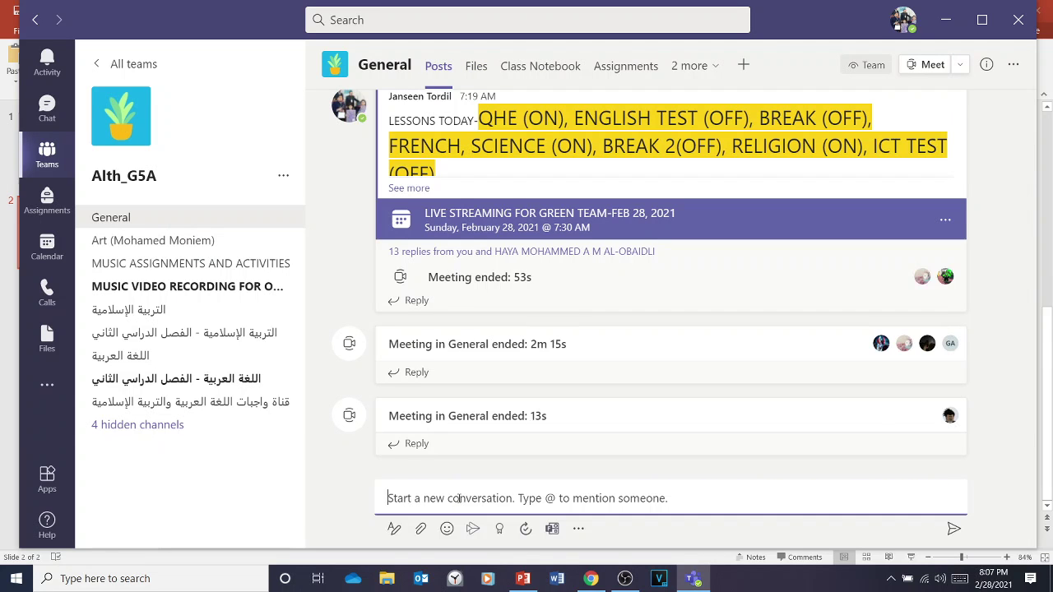
{"action": "key", "text": "ctrl+v"}
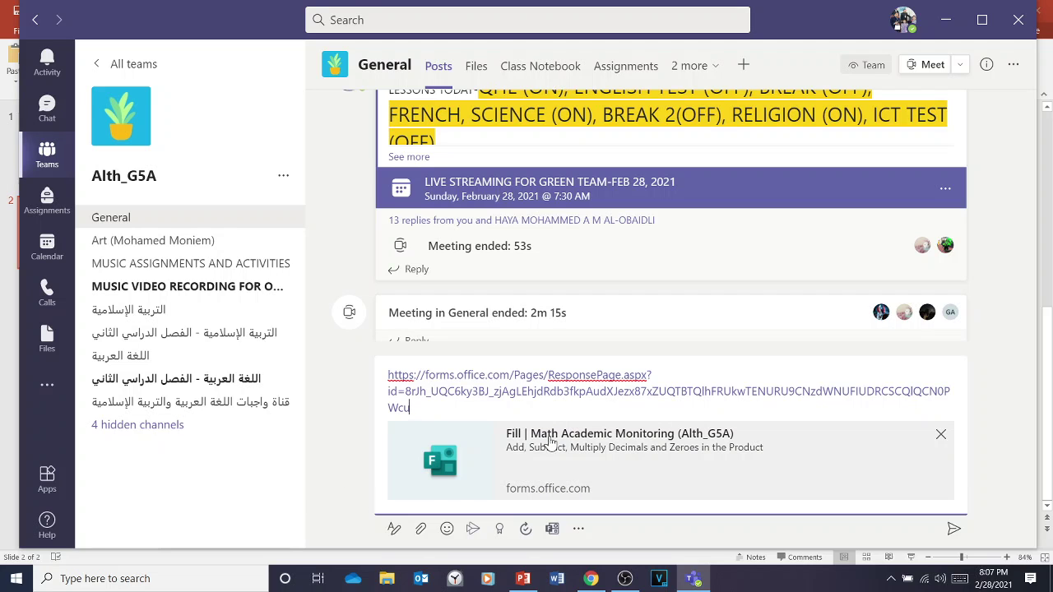
{"action": "left_click_drag", "start_coordinate": [411, 408], "coordinate": [366, 377]}
{"action": "key", "text": "BackSpace"}
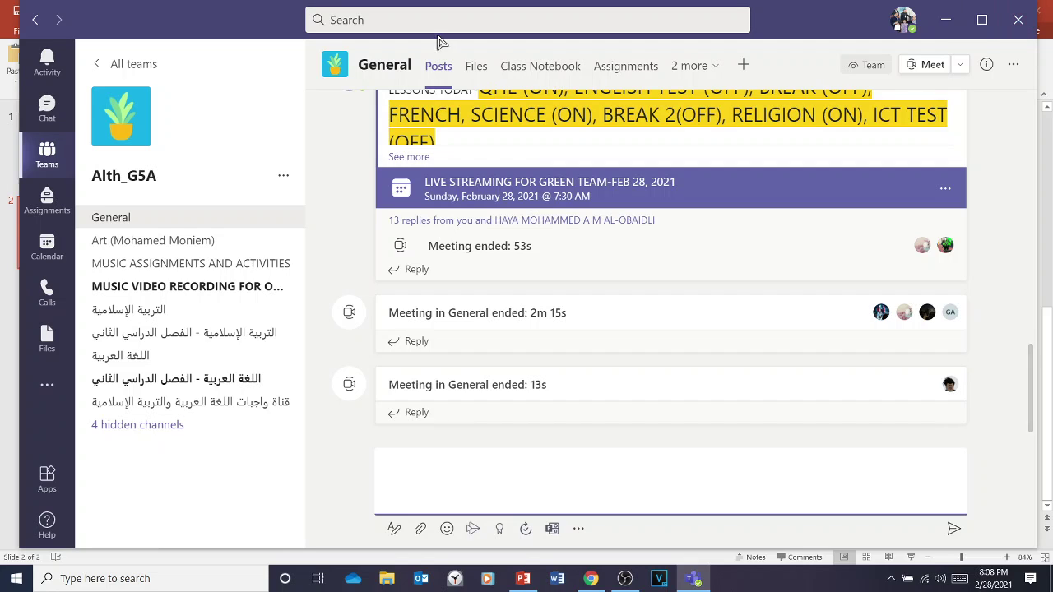
{"action": "left_click", "coordinate": [1018, 19]}
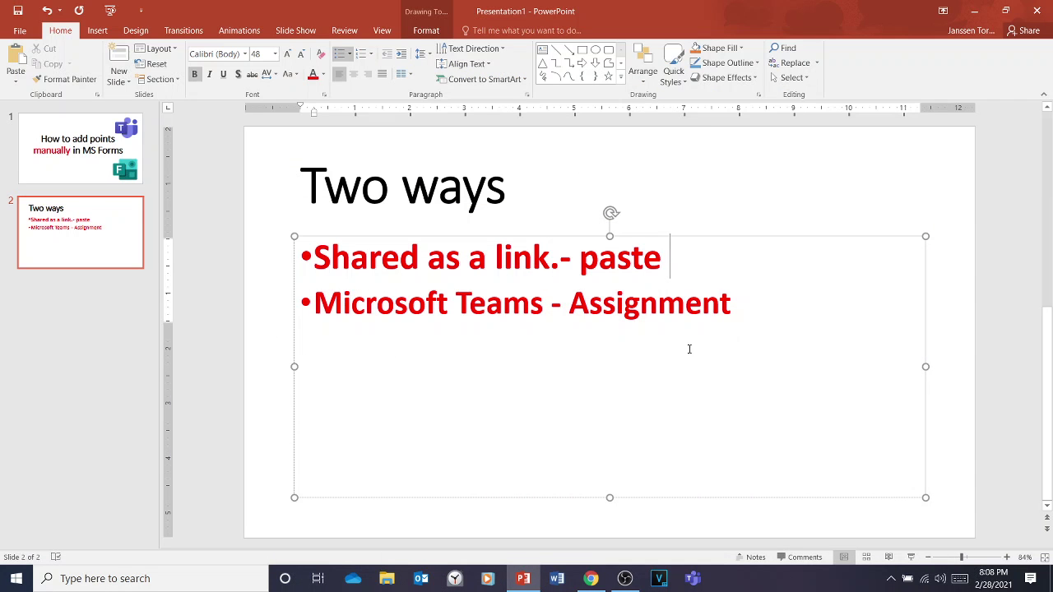
- Present the title slide full screen briefly, then end the slide show
{"action": "left_click", "coordinate": [284, 215]}
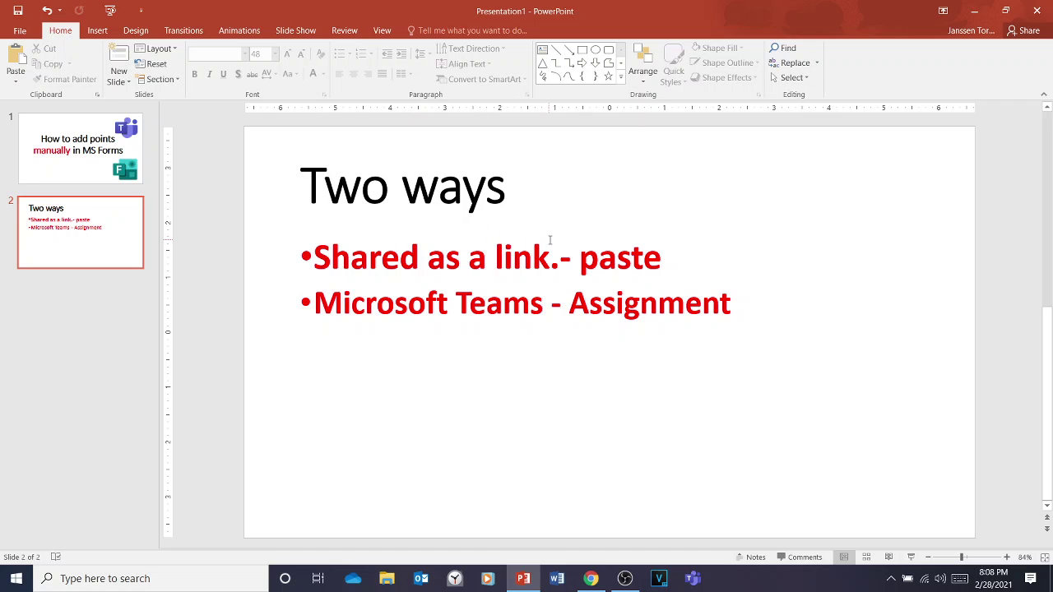
{"action": "left_click", "coordinate": [66, 156]}
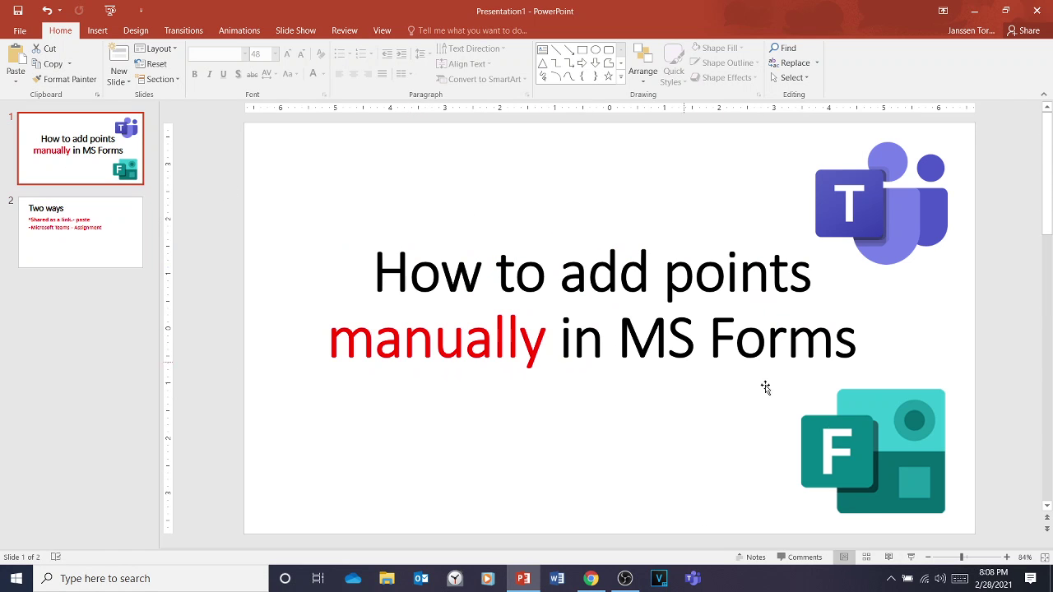
{"action": "left_click", "coordinate": [888, 557]}
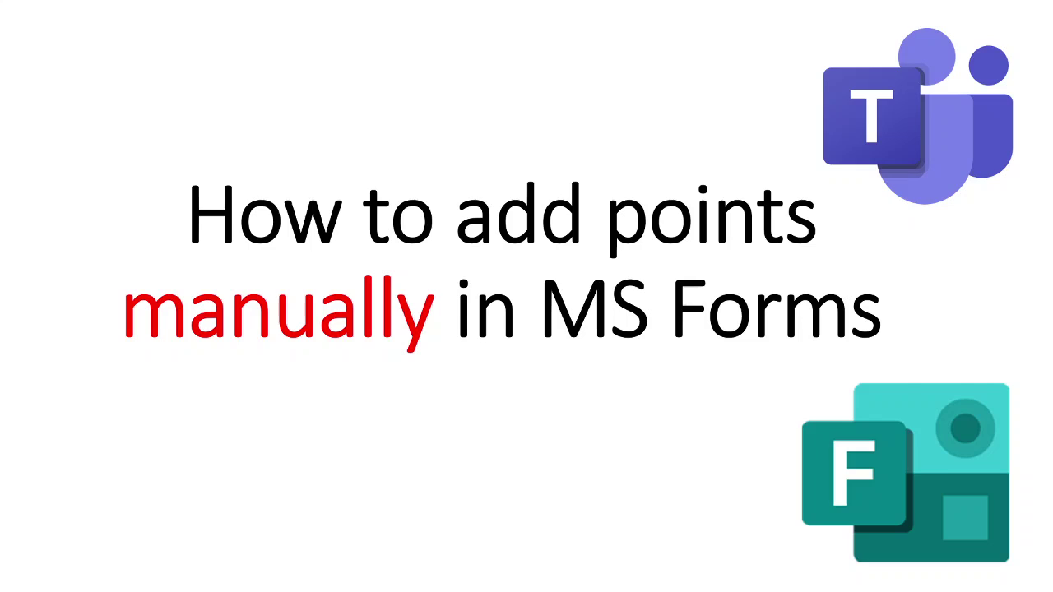
{"action": "key", "text": "Escape"}
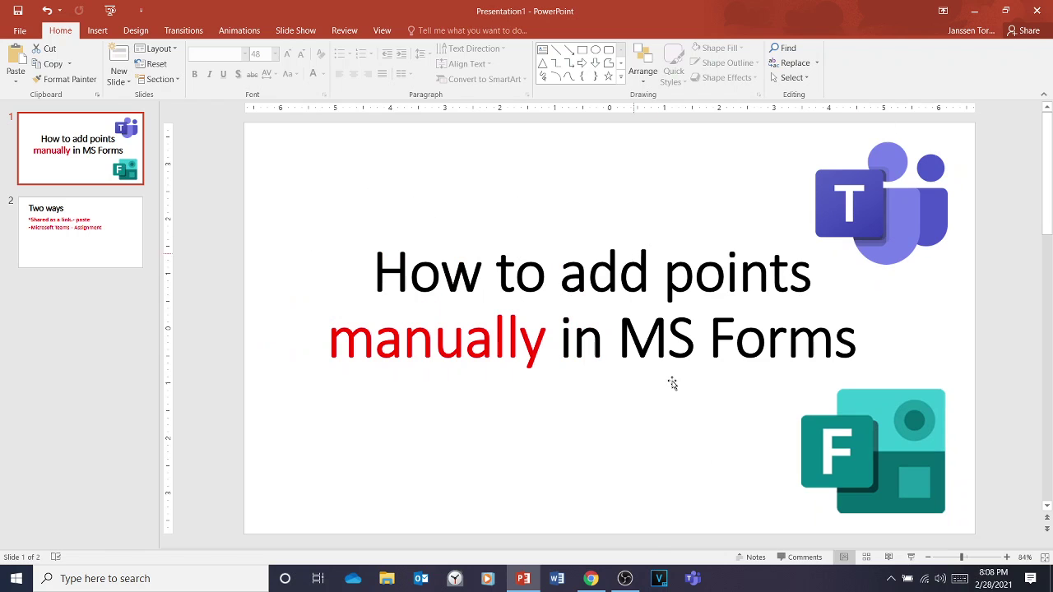
- Minimize PowerPoint and refresh the desktop
{"action": "left_click", "coordinate": [972, 10]}
{"action": "right_click", "coordinate": [482, 138]}
{"action": "left_click", "coordinate": [527, 177]}
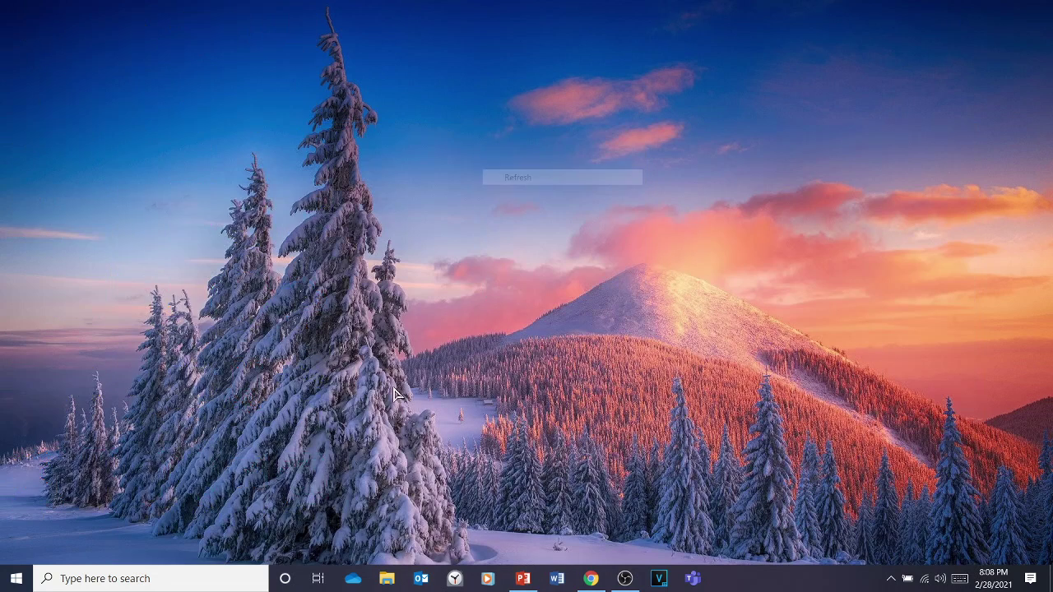
- Show the Math Academic Monitoring quiz's Responses summary: 28 responses, 3.5 average score
{"action": "double_click", "coordinate": [293, 490]}
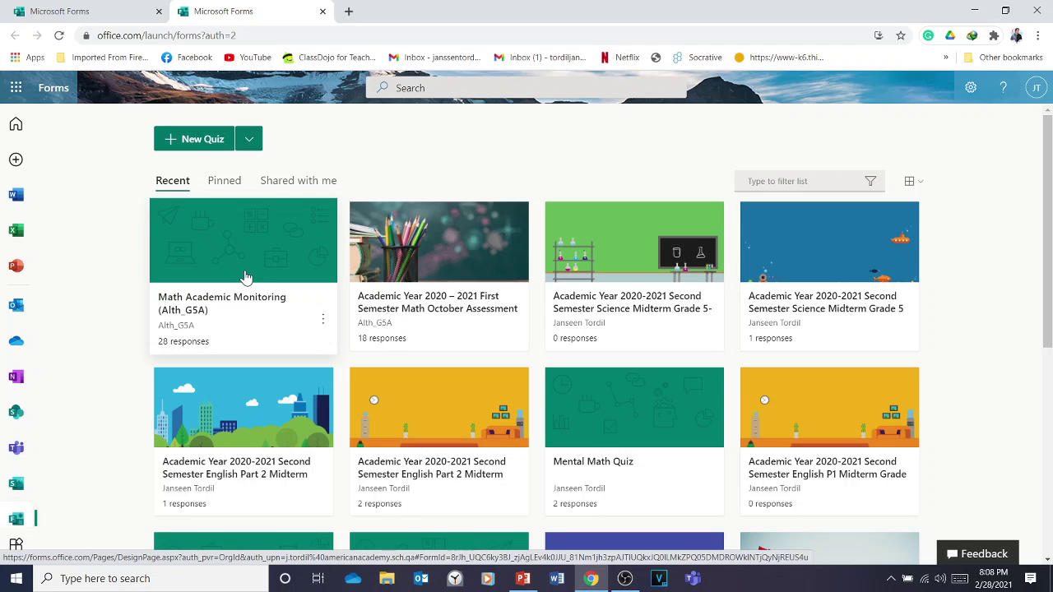
{"action": "left_click", "coordinate": [249, 270]}
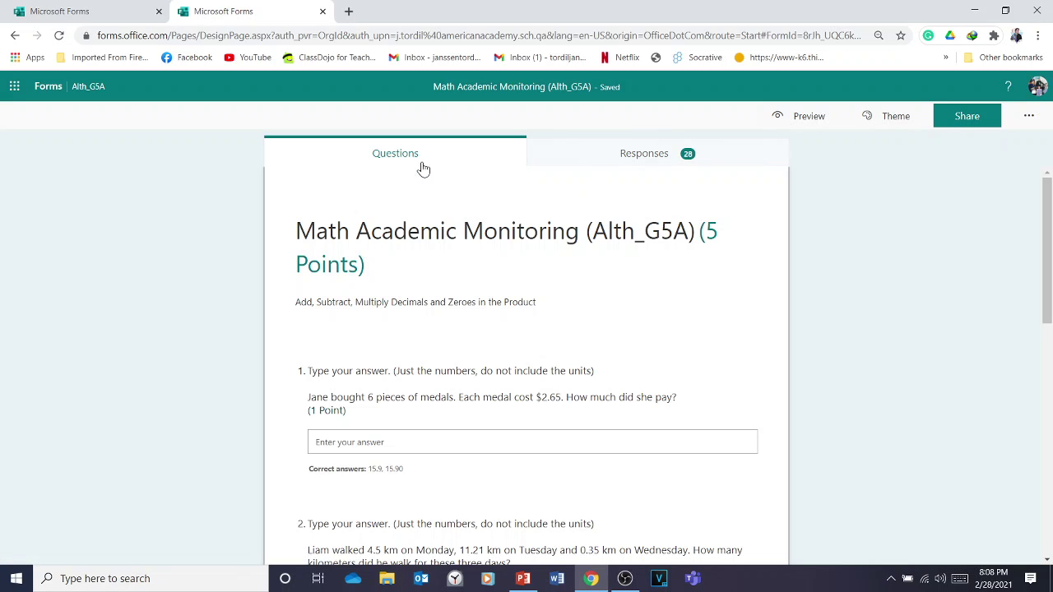
{"action": "scroll", "coordinate": [400, 298], "scroll_direction": "down", "scroll_amount": 8}
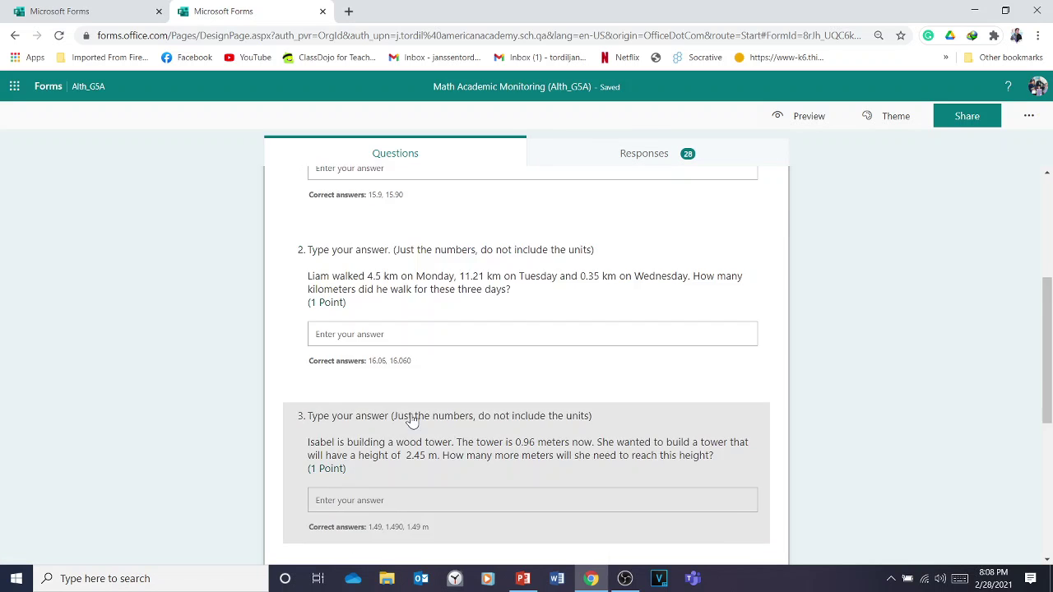
{"action": "scroll", "coordinate": [420, 465], "scroll_direction": "up", "scroll_amount": 8}
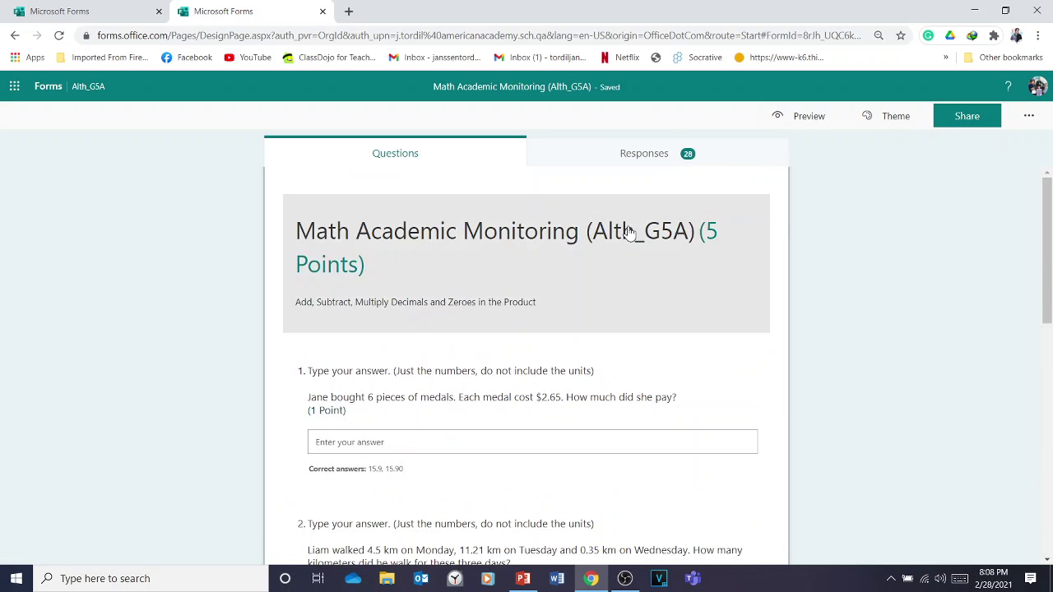
{"action": "left_click", "coordinate": [671, 163]}
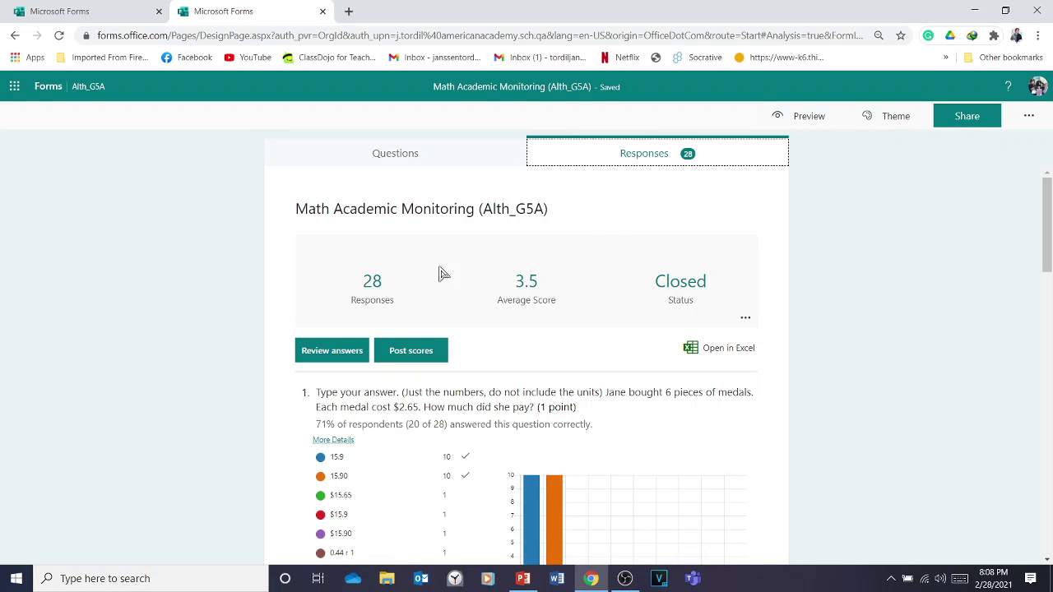
{"action": "left_click", "coordinate": [332, 352]}
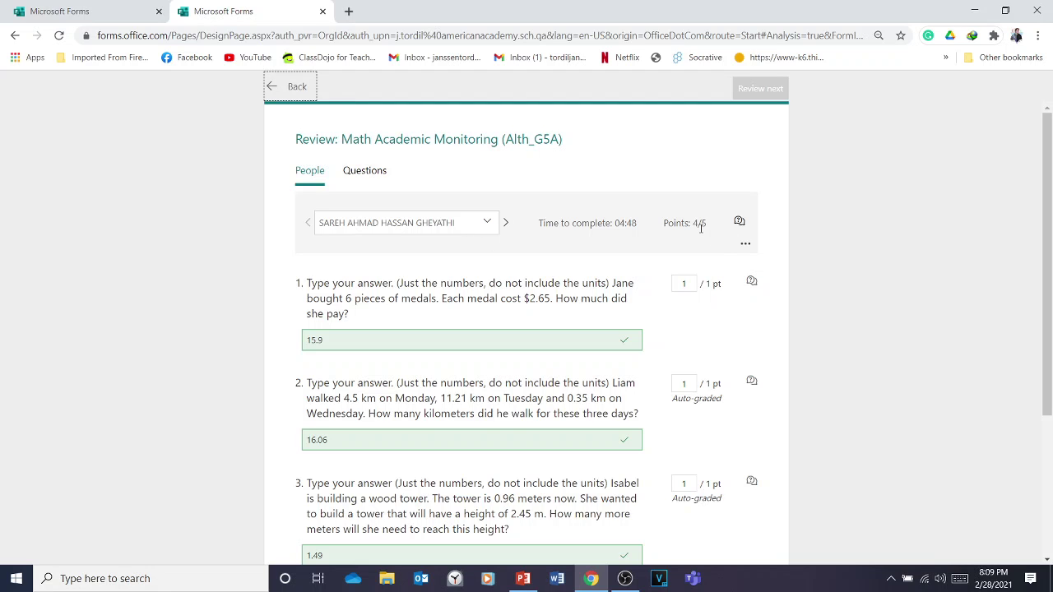
{"action": "scroll", "coordinate": [700, 336], "scroll_direction": "down", "scroll_amount": 3}
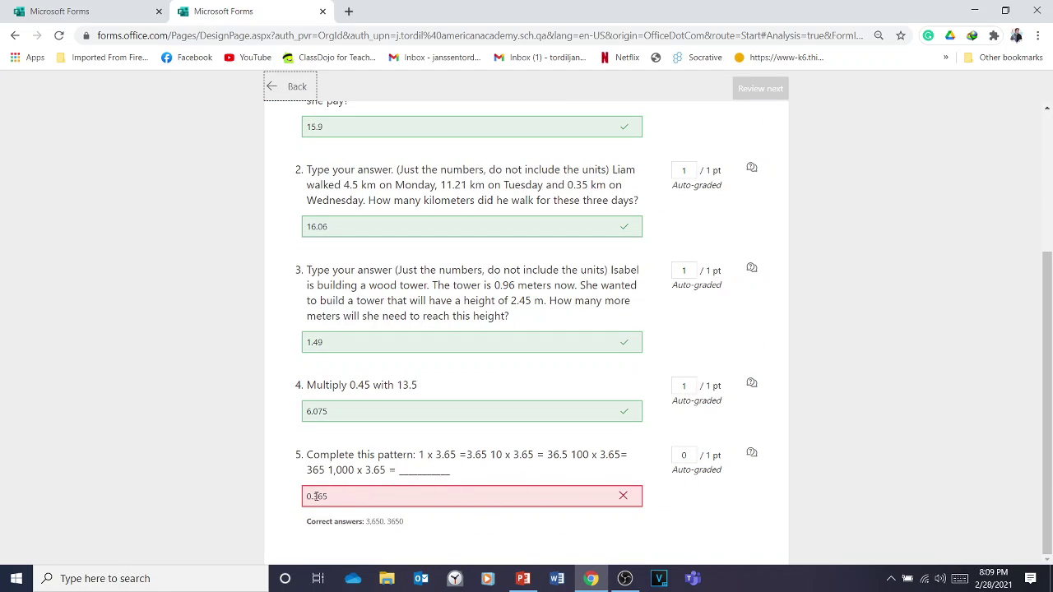
{"action": "scroll", "coordinate": [357, 455], "scroll_direction": "up", "scroll_amount": 1}
{"action": "scroll", "coordinate": [346, 494], "scroll_direction": "down", "scroll_amount": 1}
{"action": "scroll", "coordinate": [522, 477], "scroll_direction": "up", "scroll_amount": 1}
{"action": "scroll", "coordinate": [457, 493], "scroll_direction": "down", "scroll_amount": 1}
{"action": "left_click_drag", "start_coordinate": [690, 455], "coordinate": [680, 455]}
{"action": "type", "text": "1"}
{"action": "scroll", "coordinate": [762, 424], "scroll_direction": "up", "scroll_amount": 3}
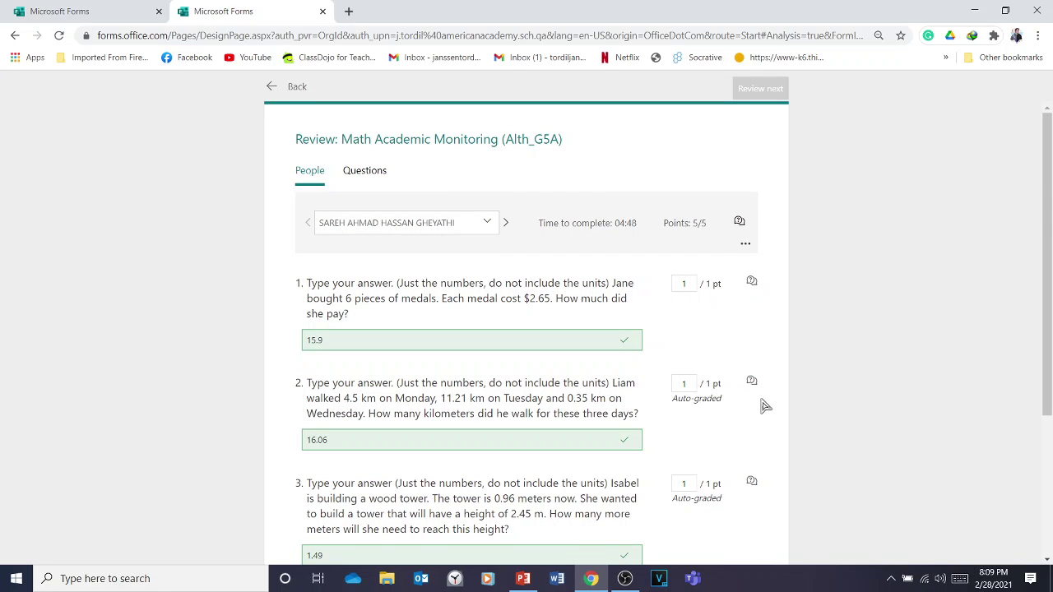
{"action": "scroll", "coordinate": [708, 238], "scroll_direction": "down", "scroll_amount": 3}
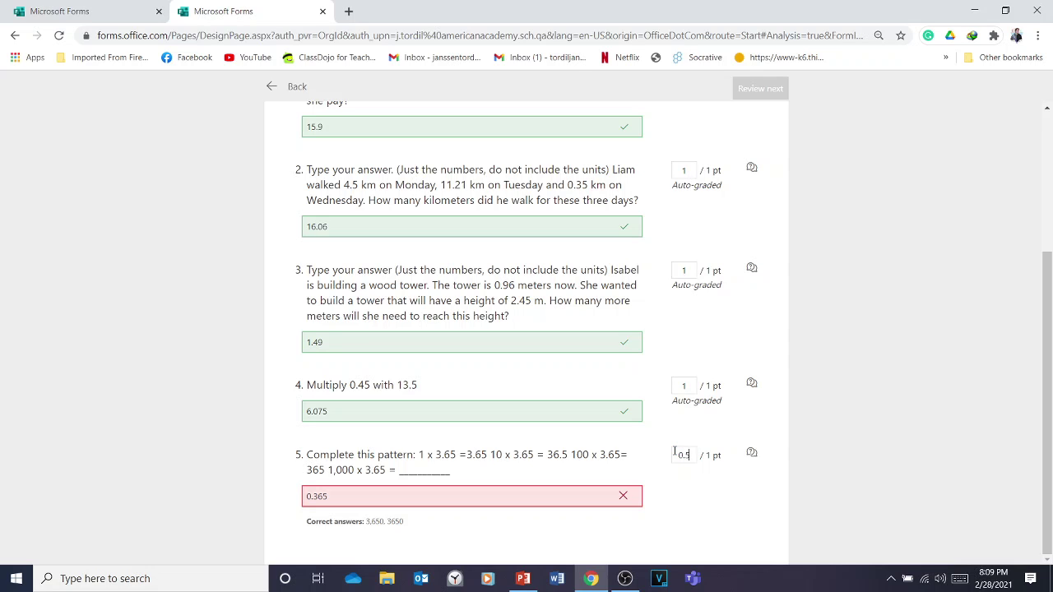
{"action": "scroll", "coordinate": [691, 272], "scroll_direction": "up", "scroll_amount": 3}
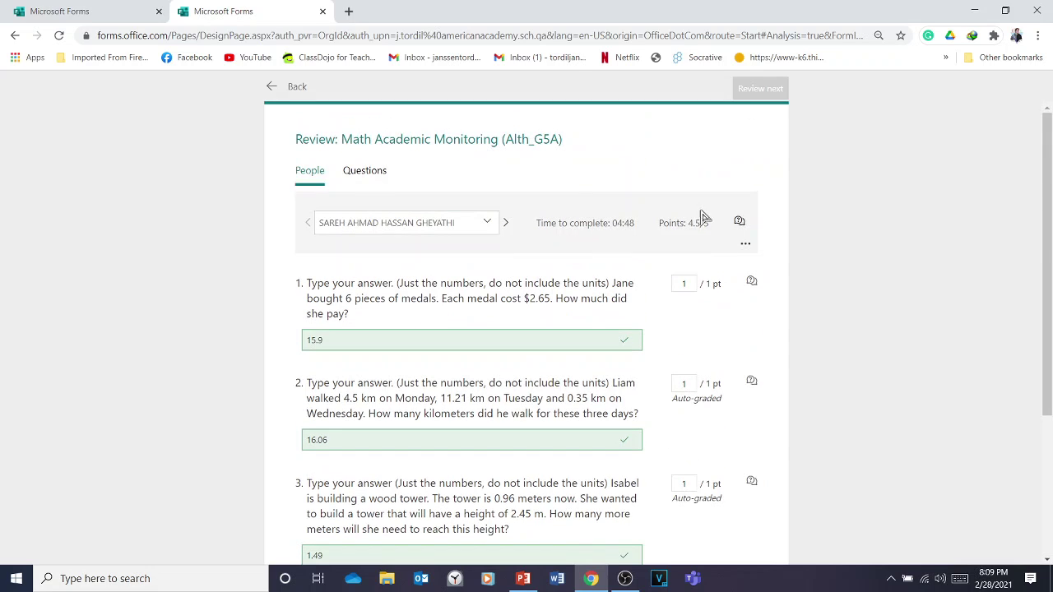
{"action": "scroll", "coordinate": [700, 234], "scroll_direction": "down", "scroll_amount": 3}
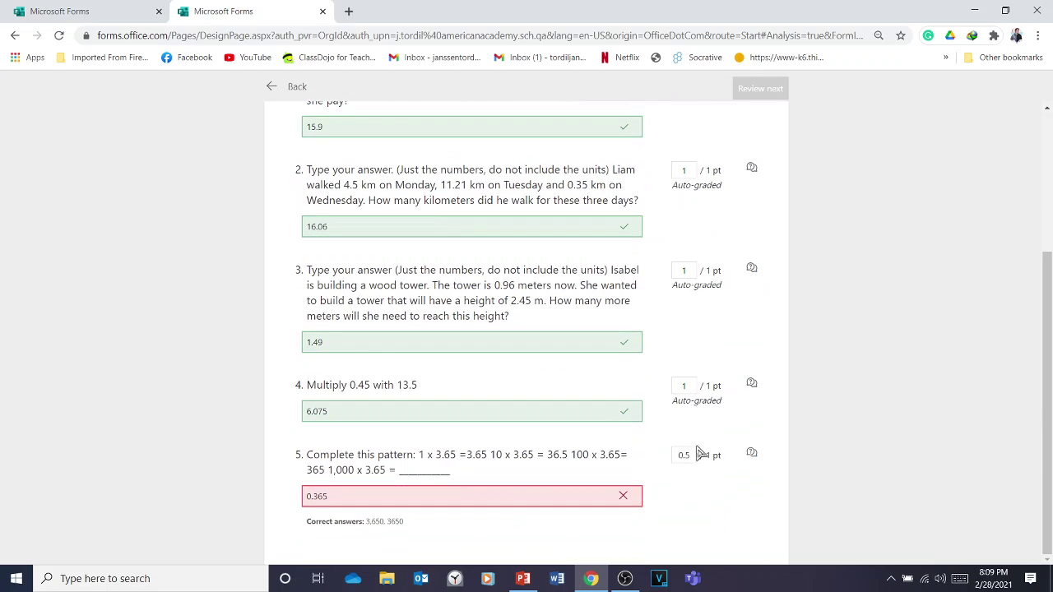
{"action": "type", "text": "2"}
{"action": "scroll", "coordinate": [730, 378], "scroll_direction": "up", "scroll_amount": 3}
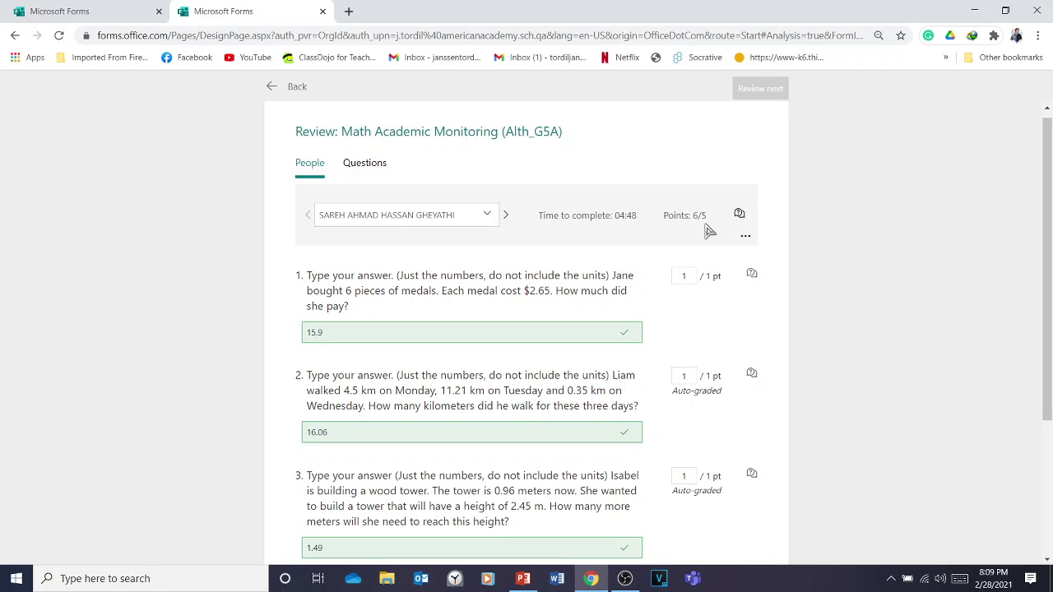
{"action": "scroll", "coordinate": [713, 442], "scroll_direction": "down", "scroll_amount": 3}
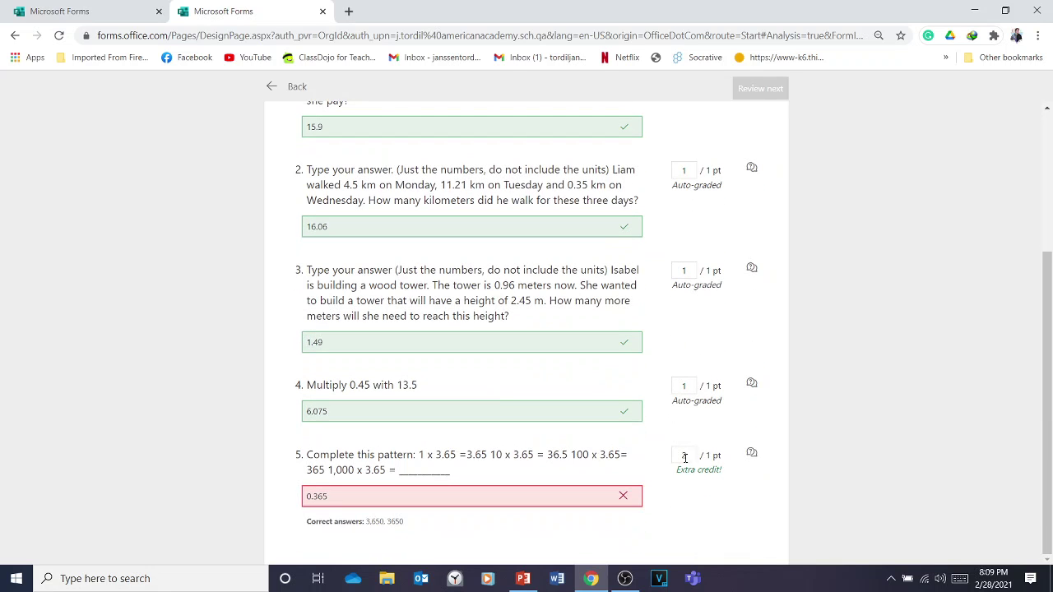
{"action": "type", "text": "0"}
{"action": "scroll", "coordinate": [656, 475], "scroll_direction": "up", "scroll_amount": 3}
{"action": "left_click", "coordinate": [506, 223]}
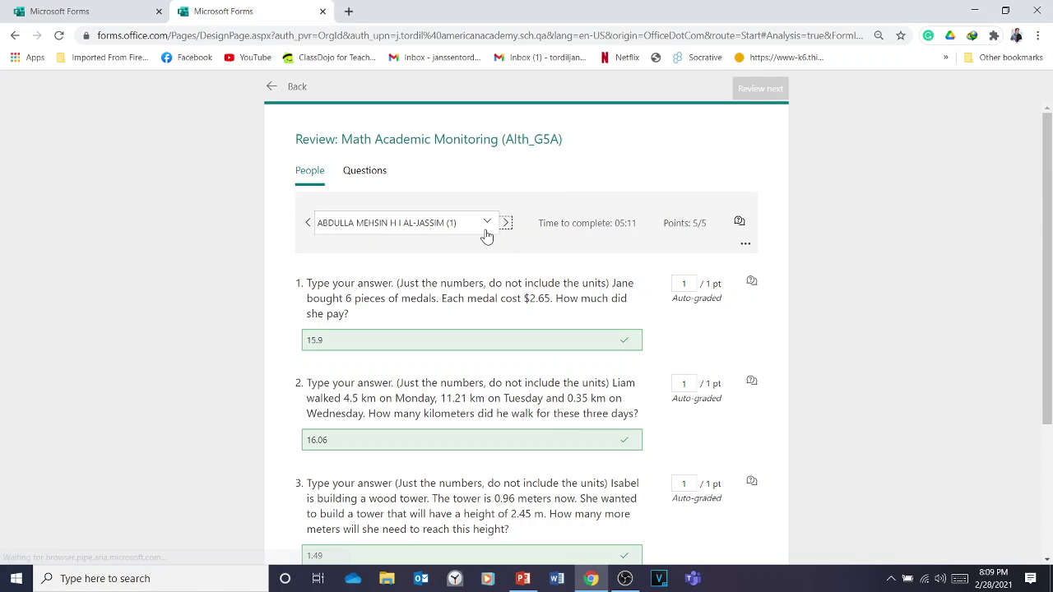
{"action": "scroll", "coordinate": [695, 329], "scroll_direction": "down", "scroll_amount": 3}
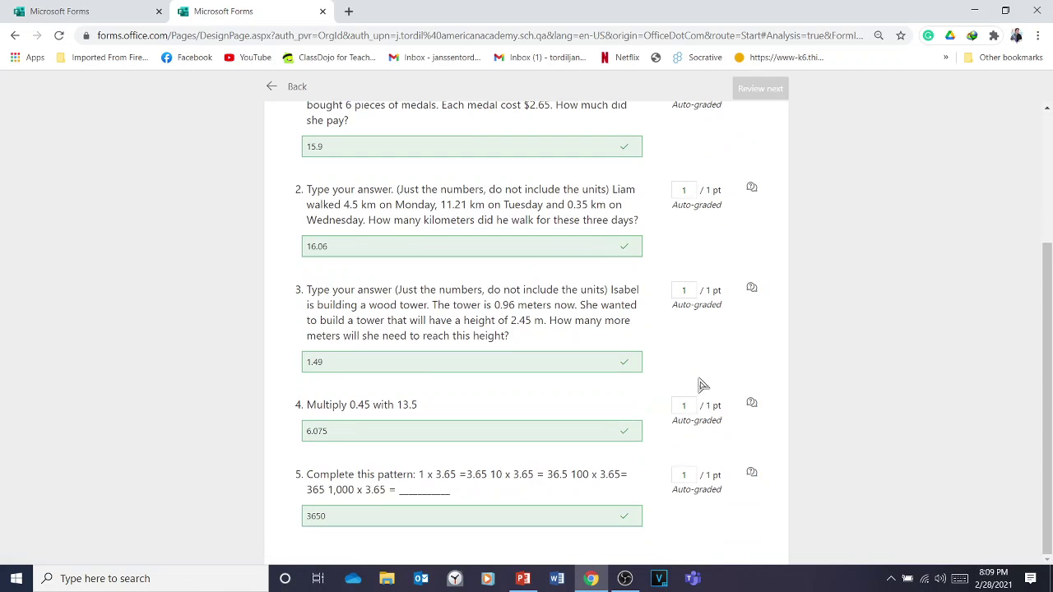
{"action": "scroll", "coordinate": [687, 453], "scroll_direction": "up", "scroll_amount": 2}
{"action": "scroll", "coordinate": [682, 440], "scroll_direction": "up", "scroll_amount": 2}
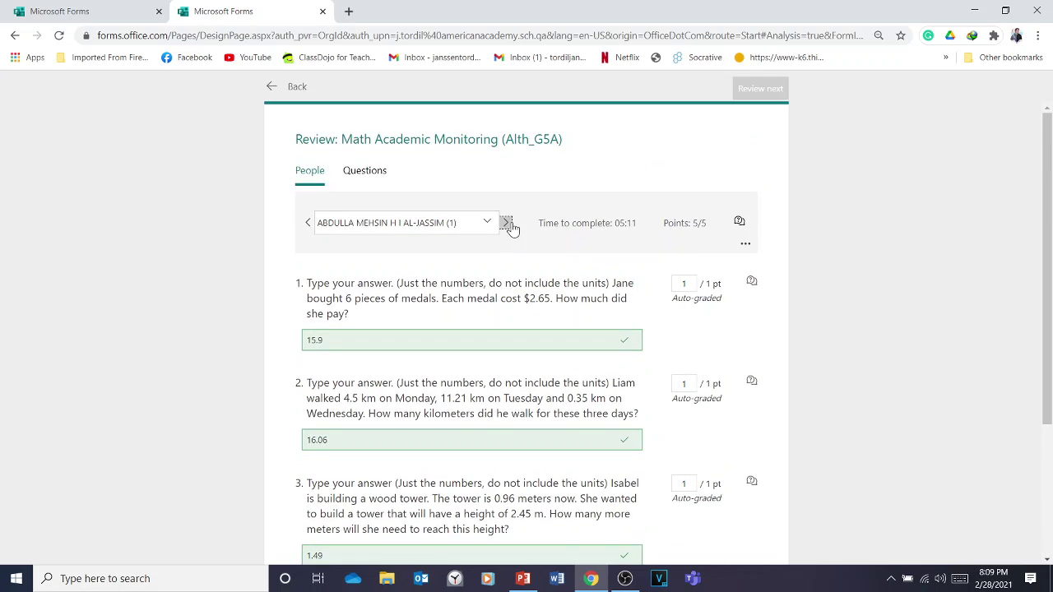
{"action": "scroll", "coordinate": [659, 354], "scroll_direction": "down", "scroll_amount": 5}
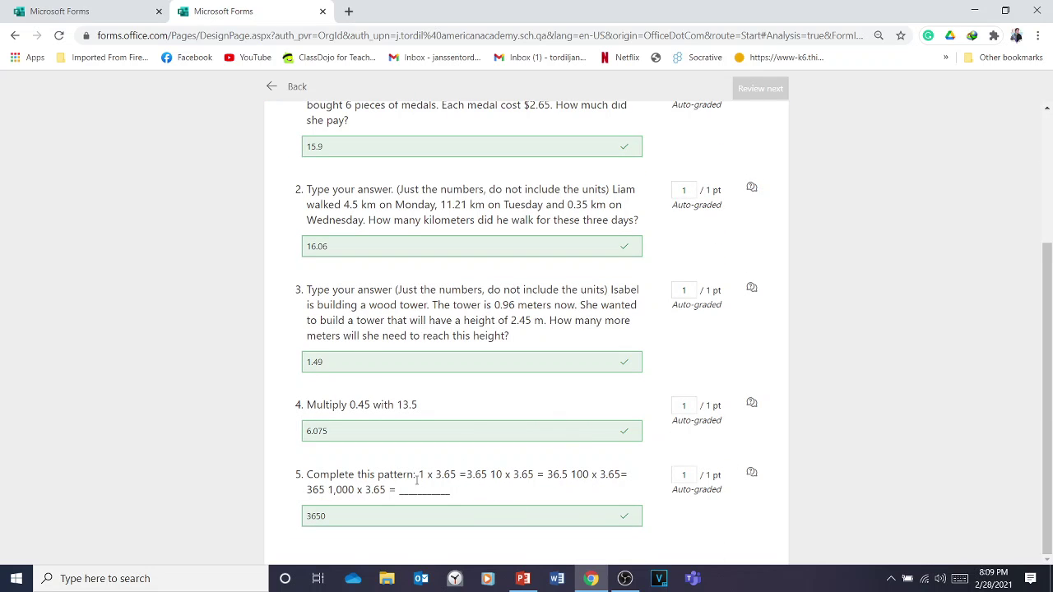
{"action": "type", "text": "2"}
{"action": "key", "text": "BackSpace"}
{"action": "type", "text": "1"}
{"action": "scroll", "coordinate": [604, 444], "scroll_direction": "up", "scroll_amount": 3}
{"action": "left_click", "coordinate": [505, 222]}
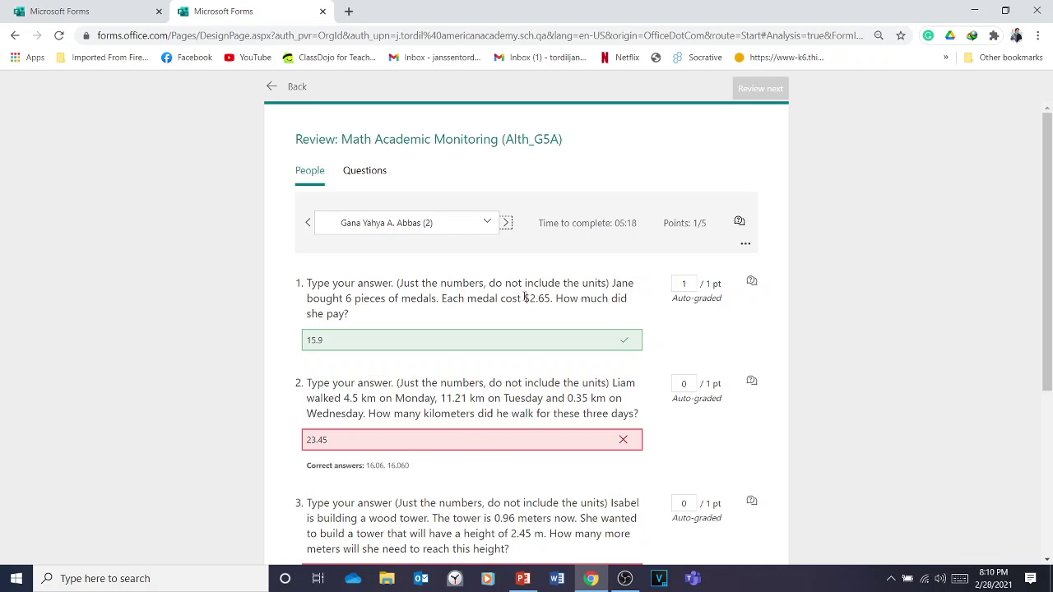
{"action": "left_click", "coordinate": [506, 222]}
{"action": "scroll", "coordinate": [451, 306], "scroll_direction": "down", "scroll_amount": 2}
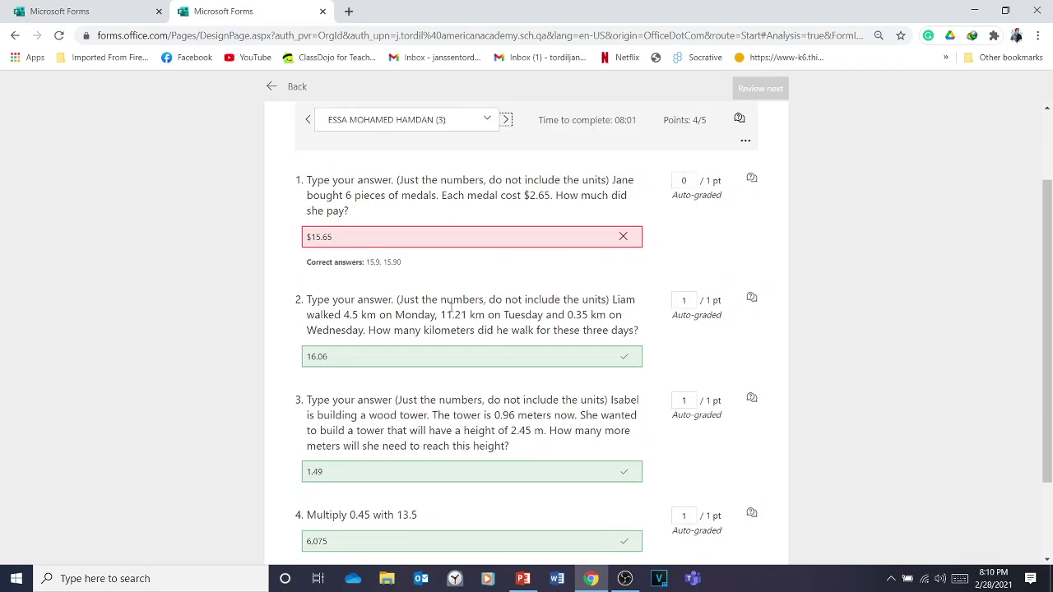
{"action": "scroll", "coordinate": [451, 306], "scroll_direction": "up", "scroll_amount": 2}
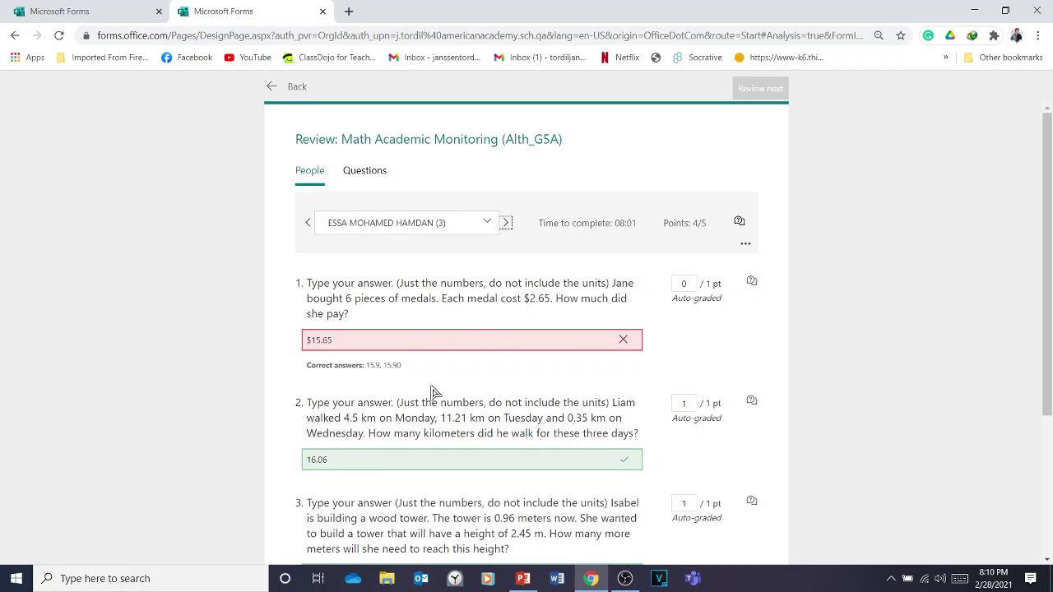
{"action": "scroll", "coordinate": [510, 315], "scroll_direction": "down", "scroll_amount": 1}
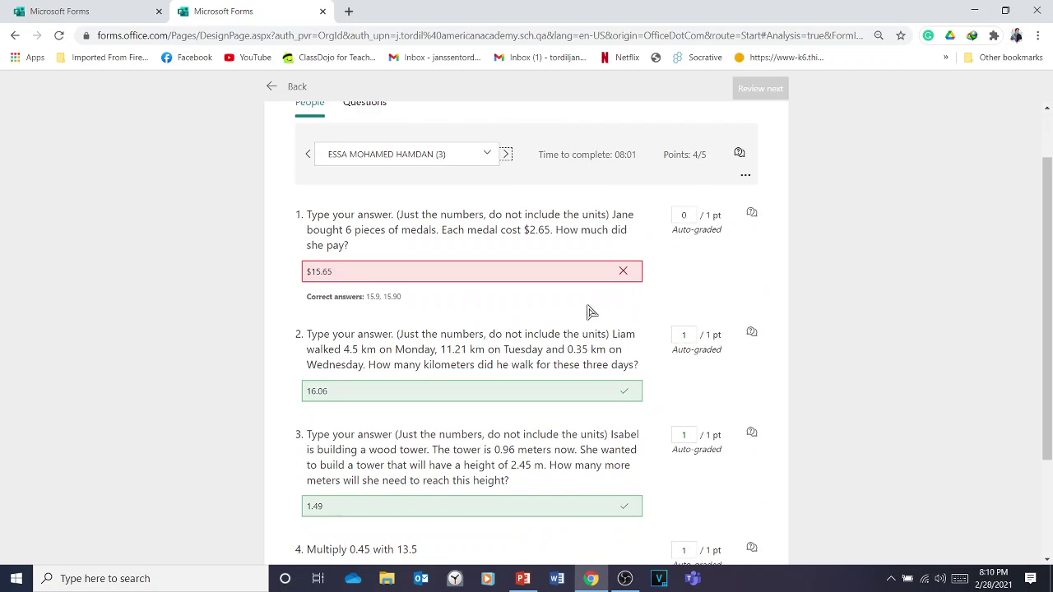
{"action": "scroll", "coordinate": [659, 309], "scroll_direction": "up", "scroll_amount": 1}
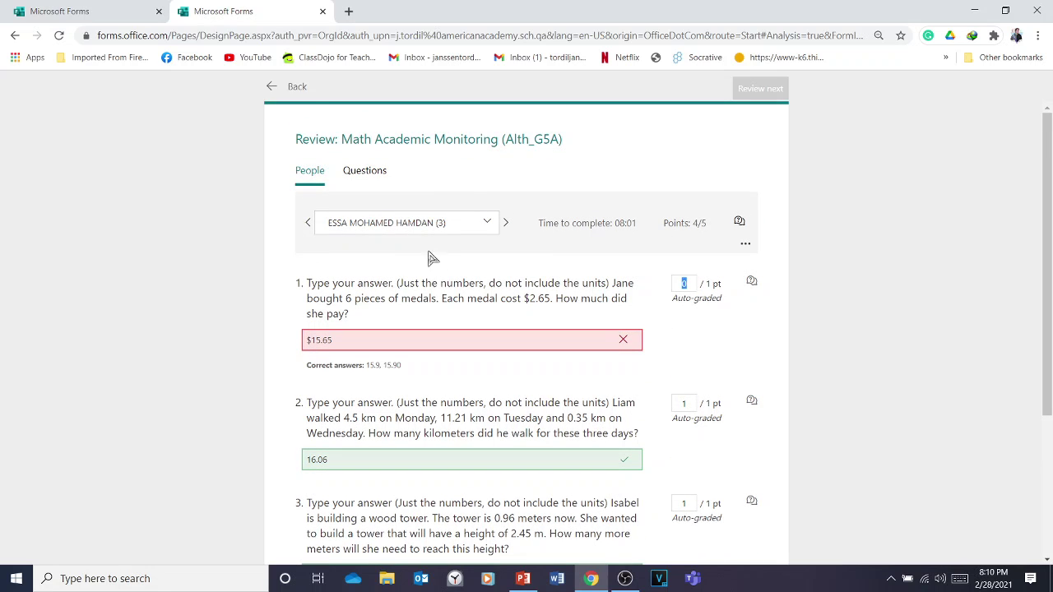
{"action": "left_click", "coordinate": [298, 96]}
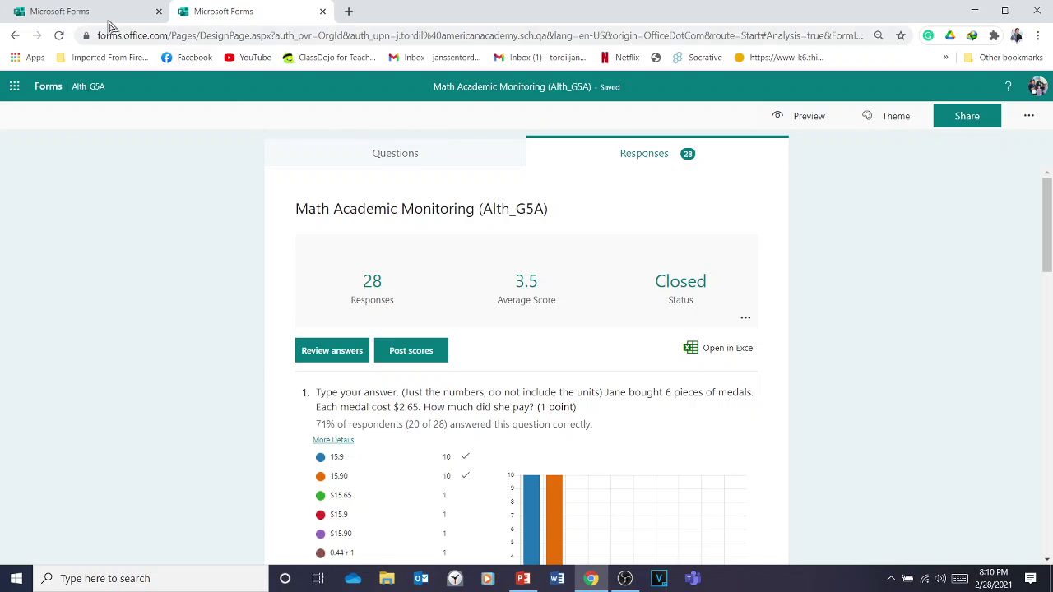
- Reopen Review answers from the quiz's Responses tab
{"action": "left_click", "coordinate": [108, 20]}
{"action": "left_click", "coordinate": [247, 18]}
{"action": "left_click", "coordinate": [123, 11]}
{"action": "left_click", "coordinate": [500, 155]}
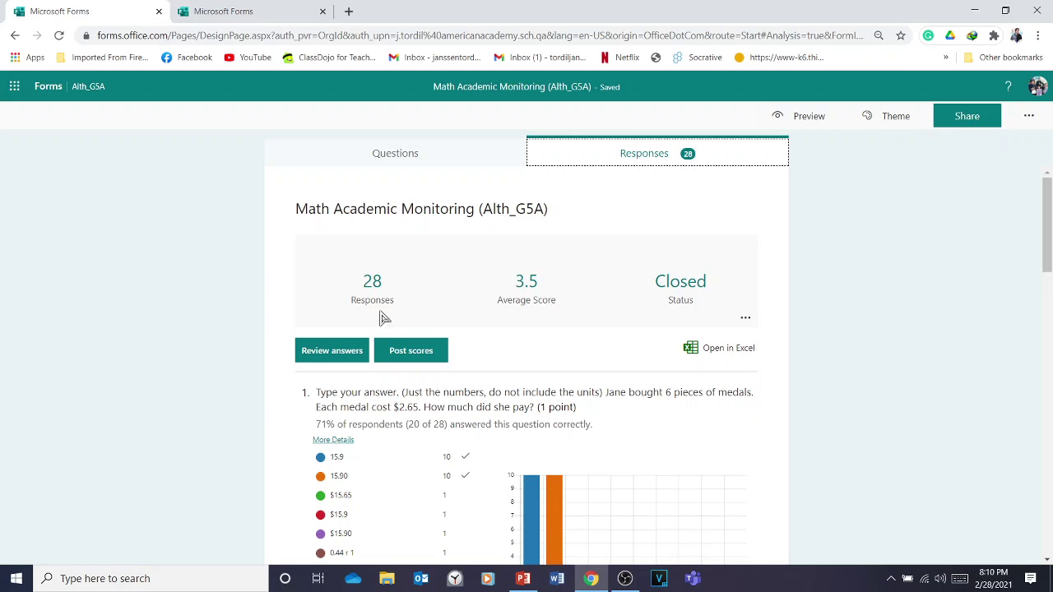
{"action": "left_click", "coordinate": [330, 356]}
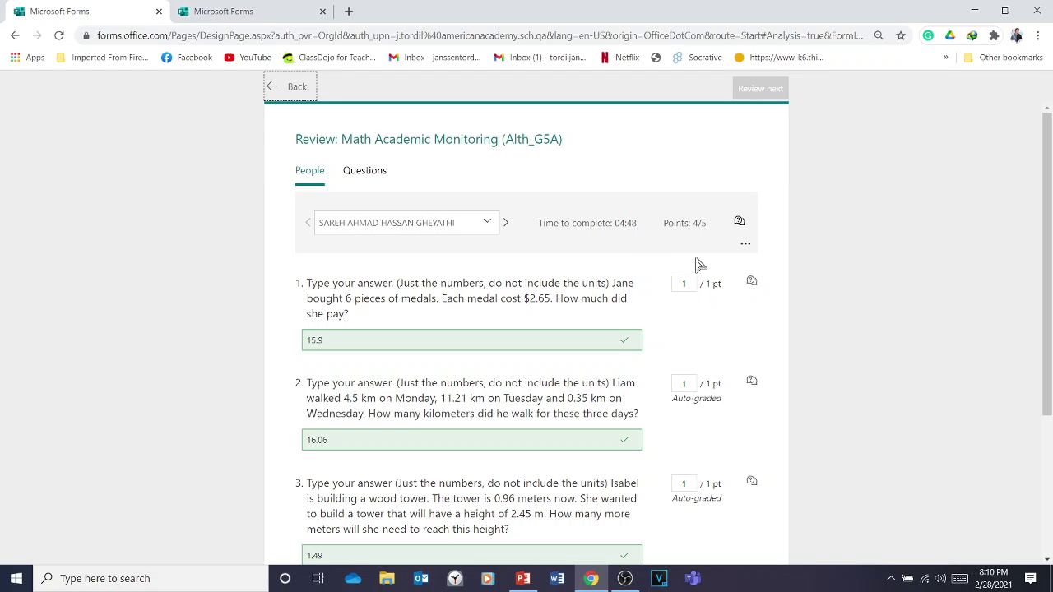
- Score the first student 2 points on question 1 and 1 point on question 2
{"action": "left_click", "coordinate": [689, 285]}
{"action": "key", "text": "BackSpace"}
{"action": "type", "text": "2"}
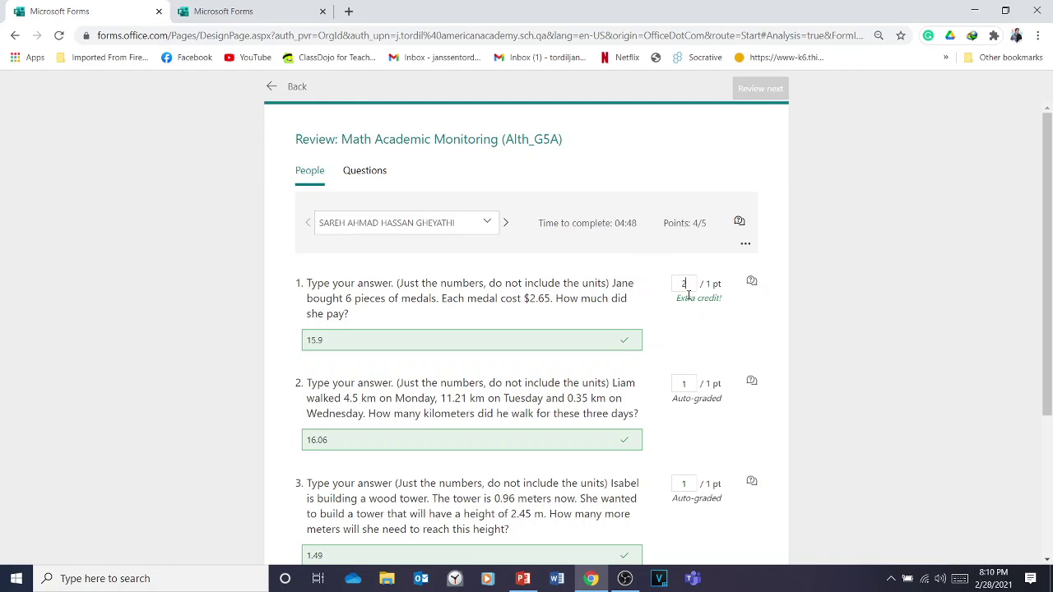
{"action": "type", "text": "2"}
{"action": "key", "text": "BackSpace"}
{"action": "type", "text": "1"}
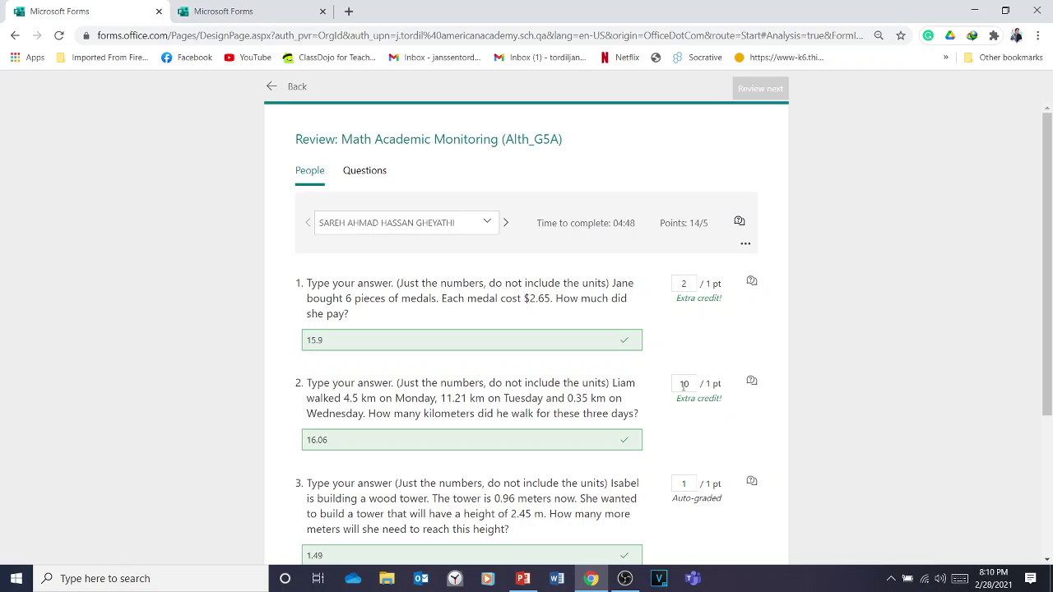
{"action": "type", "text": "1"}
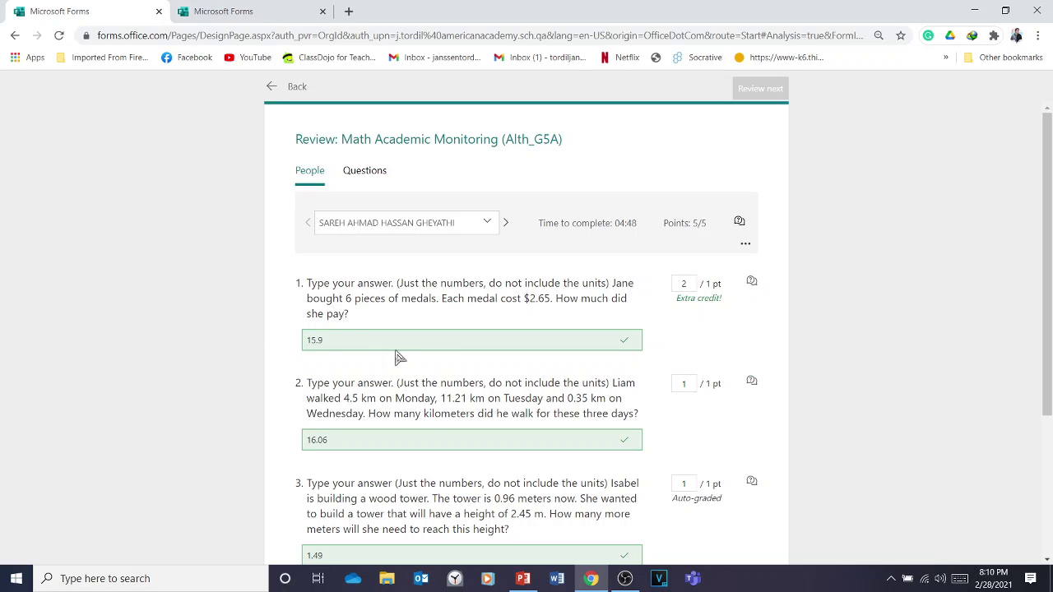
- Close the Forms browser and run through the PowerPoint slide show
{"action": "left_click", "coordinate": [1037, 11]}
{"action": "left_click", "coordinate": [586, 115]}
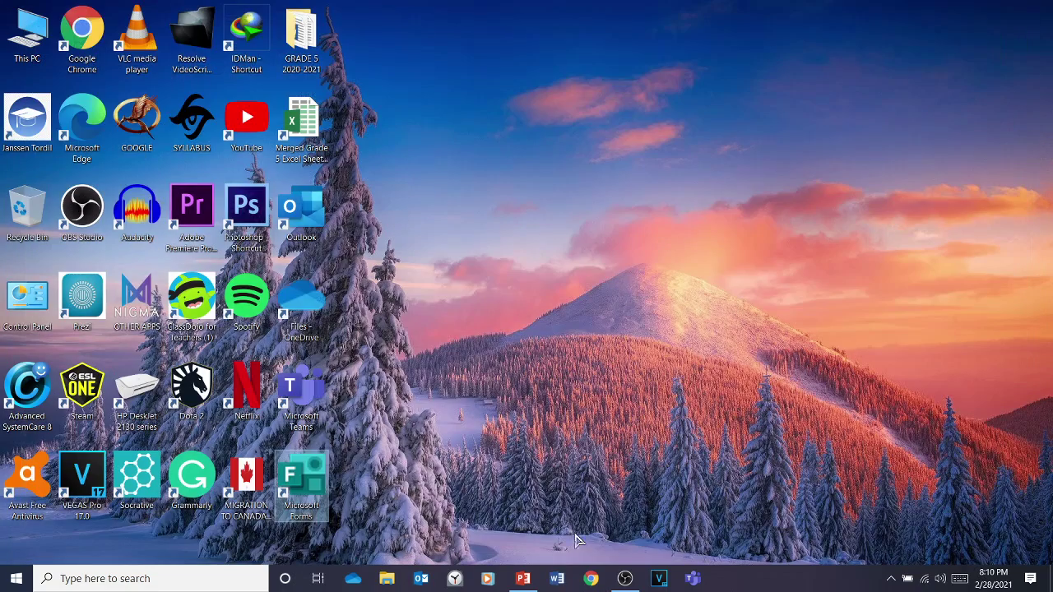
{"action": "left_click", "coordinate": [523, 578]}
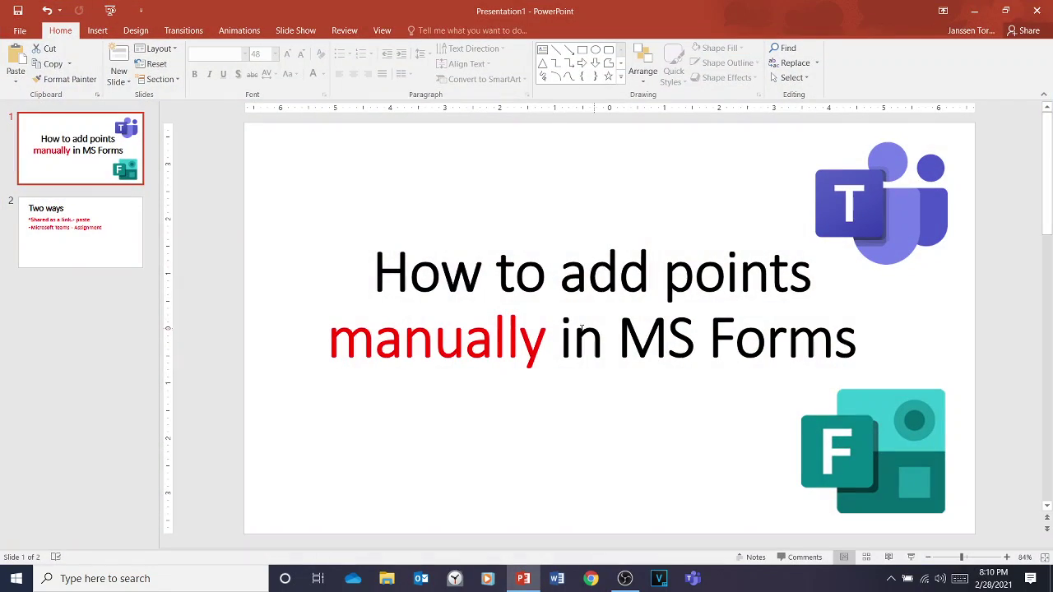
{"action": "left_click", "coordinate": [911, 558]}
{"action": "left_click", "coordinate": [662, 391]}
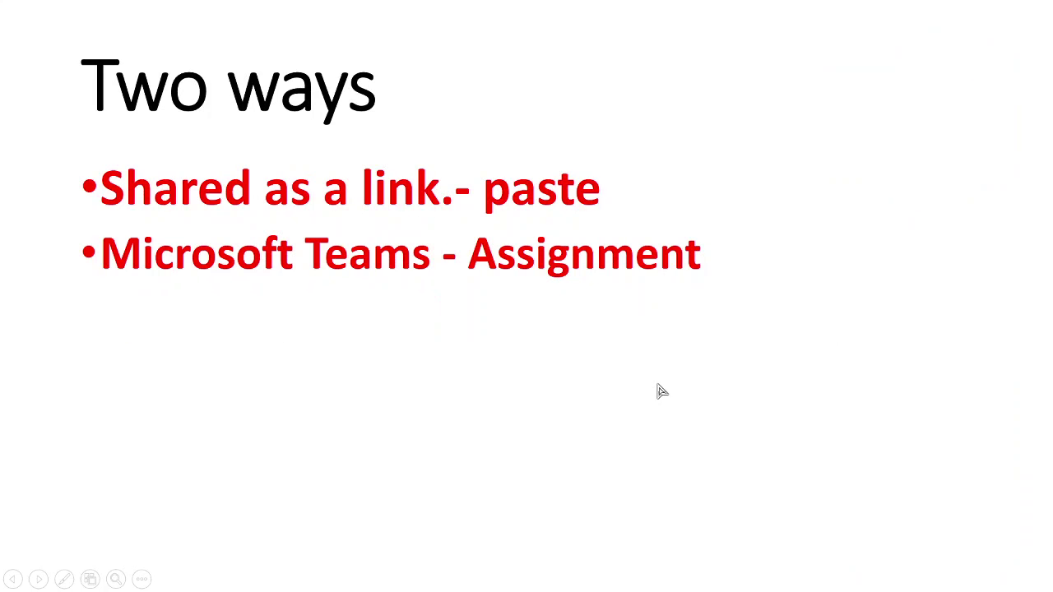
{"action": "left_click", "coordinate": [228, 256]}
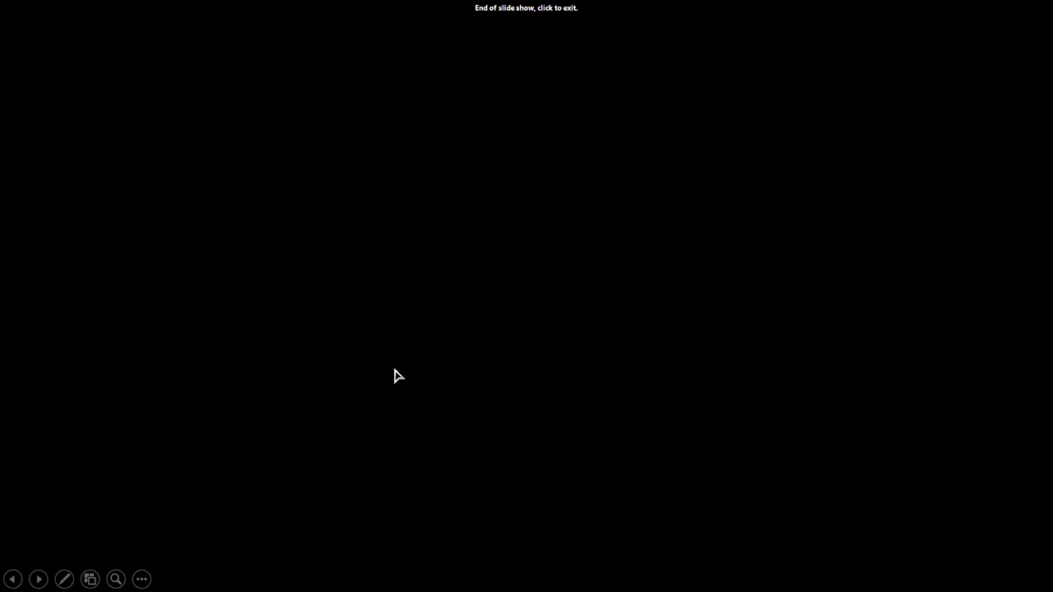
{"action": "left_click", "coordinate": [388, 387]}
- Underline 'Assignment' in the Microsoft Teams bullet on the Two ways slide
{"action": "left_click", "coordinate": [394, 301]}
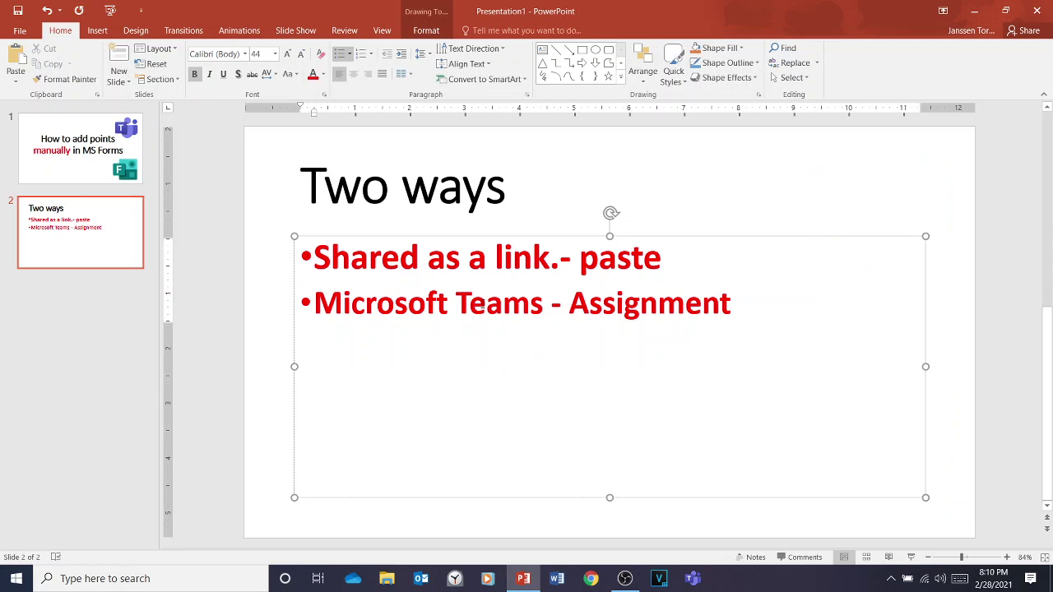
{"action": "double_click", "coordinate": [755, 314]}
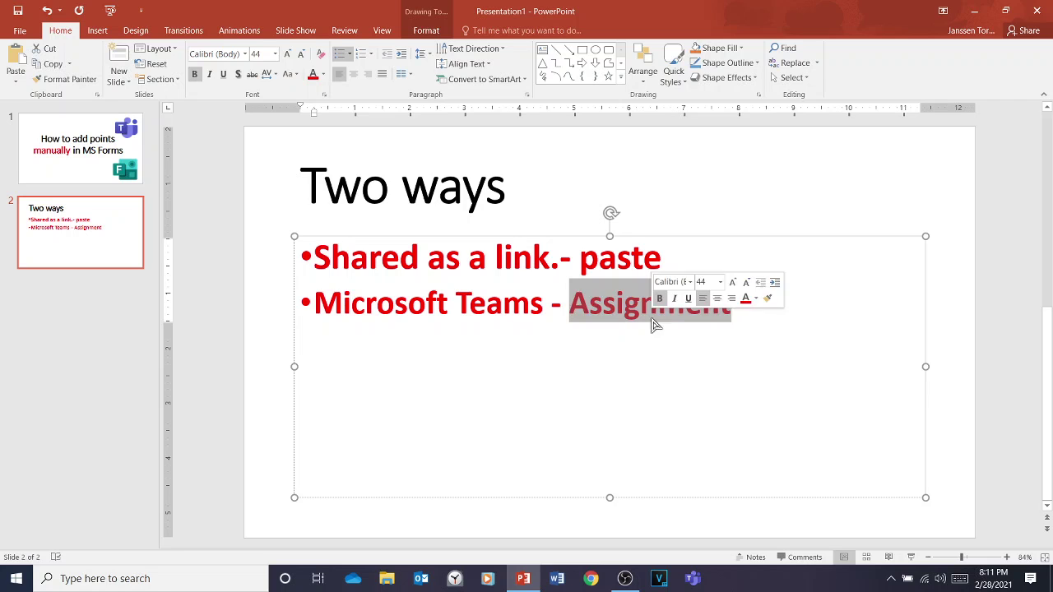
{"action": "left_click", "coordinate": [223, 74]}
{"action": "left_click", "coordinate": [694, 579]}
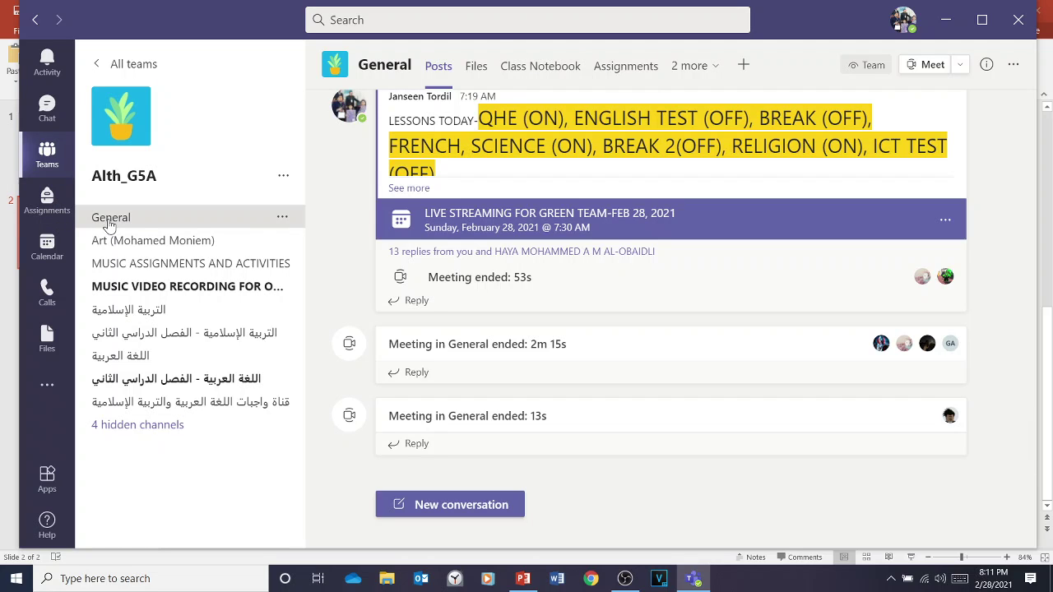
- Open the General channel's Assignments list, cancelling a new quiz without choosing one
{"action": "left_click", "coordinate": [608, 67]}
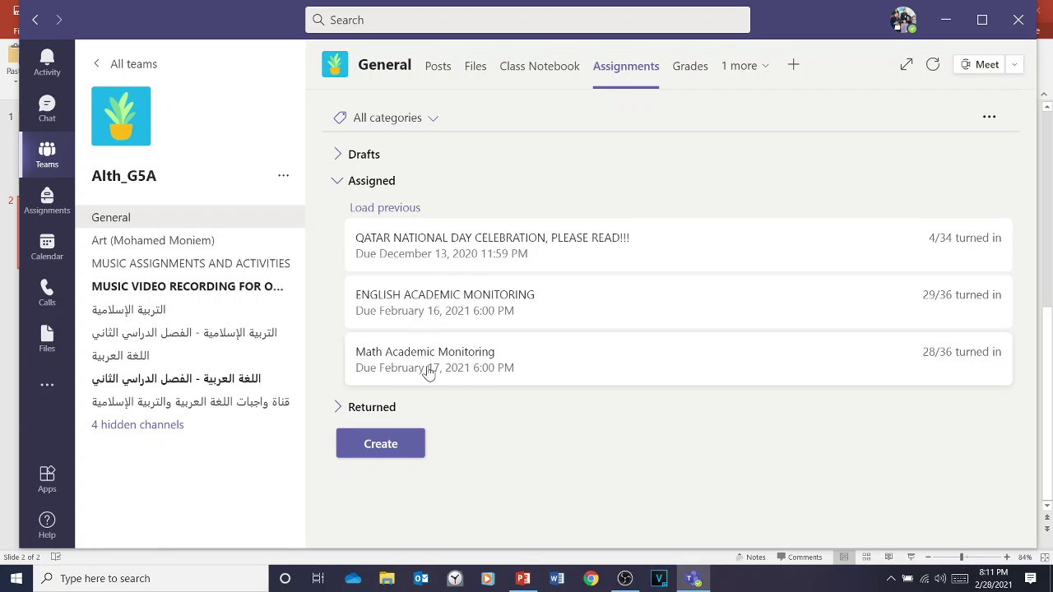
{"action": "left_click", "coordinate": [401, 454]}
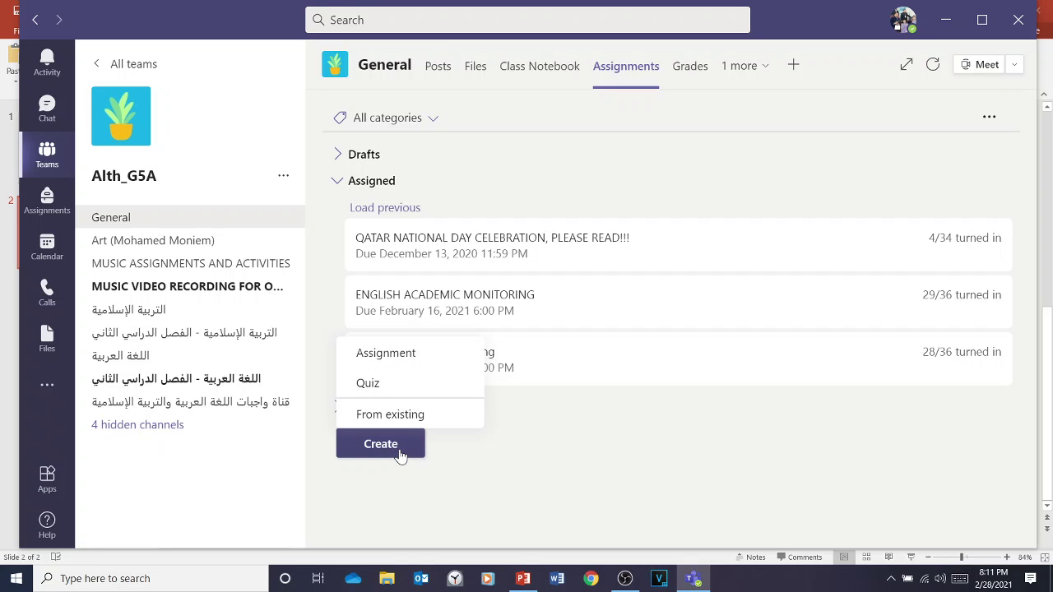
{"action": "left_click", "coordinate": [380, 383]}
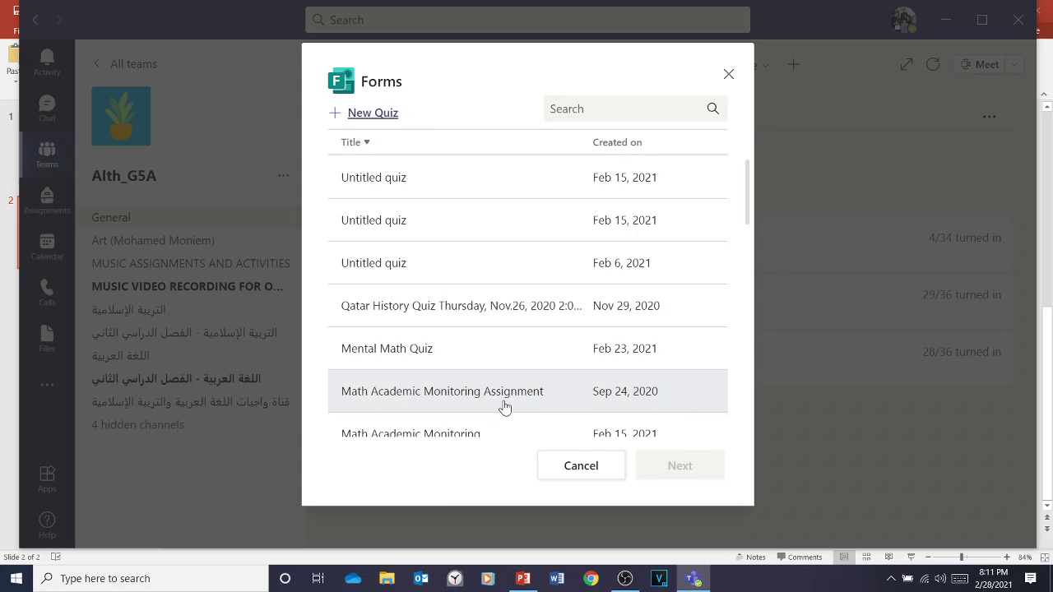
{"action": "left_click", "coordinate": [729, 74]}
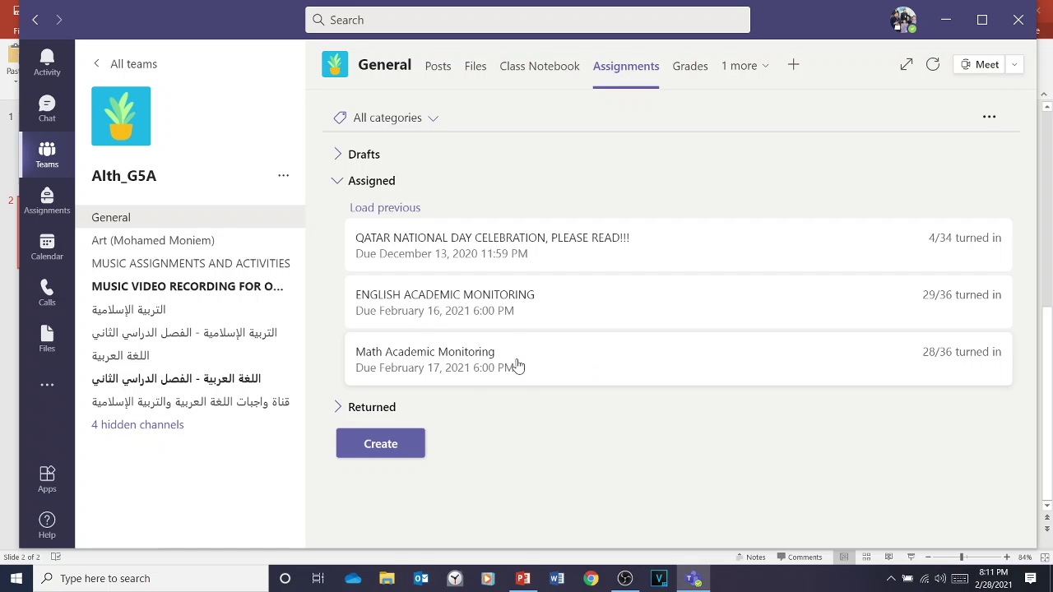
- Open the Math Academic Monitoring assignment and review the 36 students' statuses and scores out of 5
{"action": "left_click", "coordinate": [453, 370]}
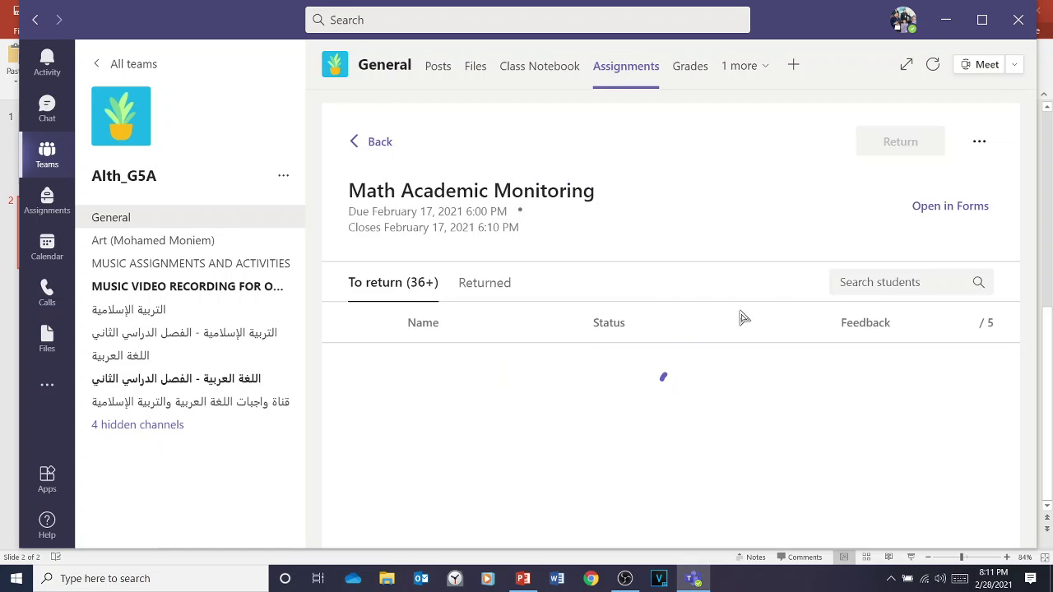
{"action": "scroll", "coordinate": [554, 302], "scroll_direction": "down", "scroll_amount": 1}
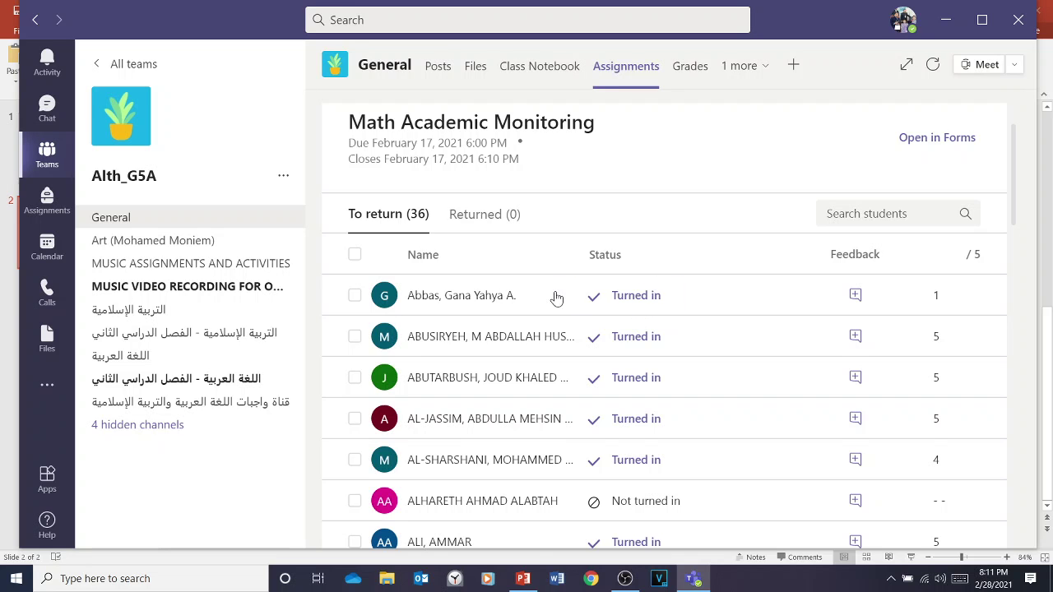
{"action": "scroll", "coordinate": [639, 326], "scroll_direction": "down", "scroll_amount": 8}
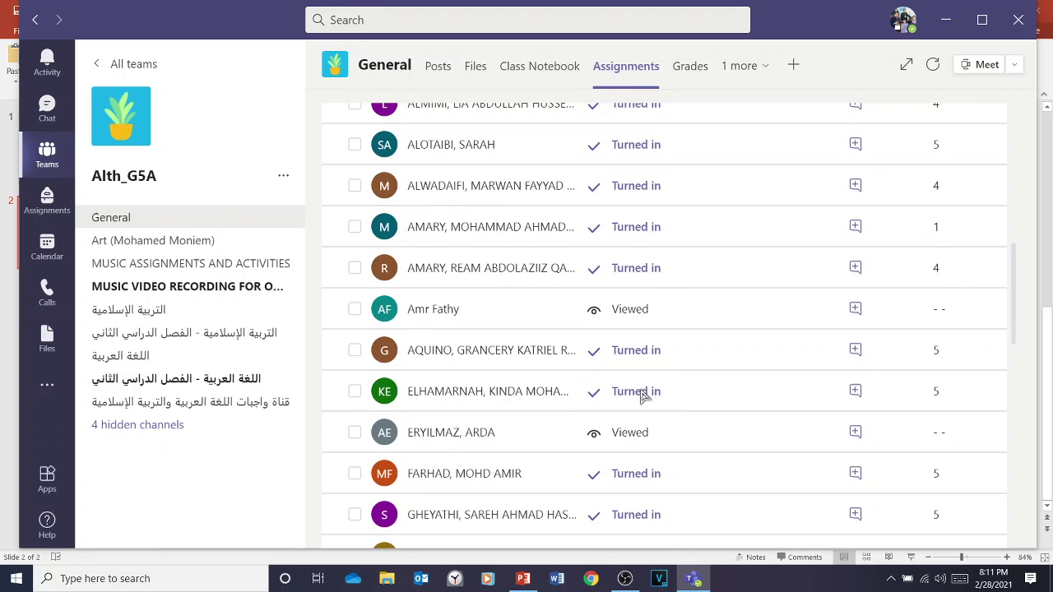
{"action": "scroll", "coordinate": [652, 387], "scroll_direction": "down", "scroll_amount": 3}
{"action": "scroll", "coordinate": [638, 346], "scroll_direction": "up", "scroll_amount": 2}
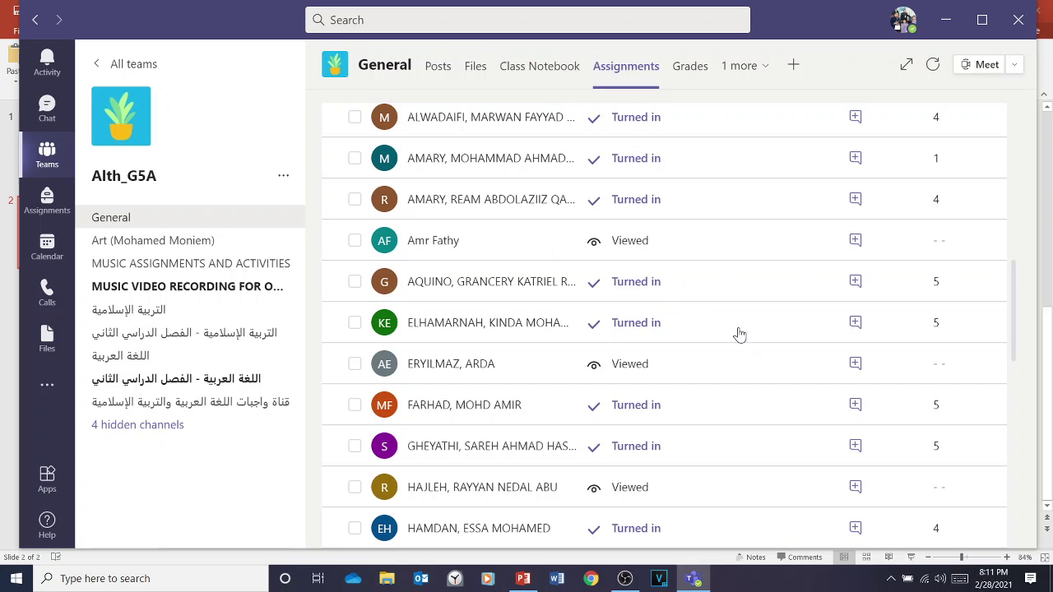
{"action": "scroll", "coordinate": [740, 335], "scroll_direction": "down", "scroll_amount": 4}
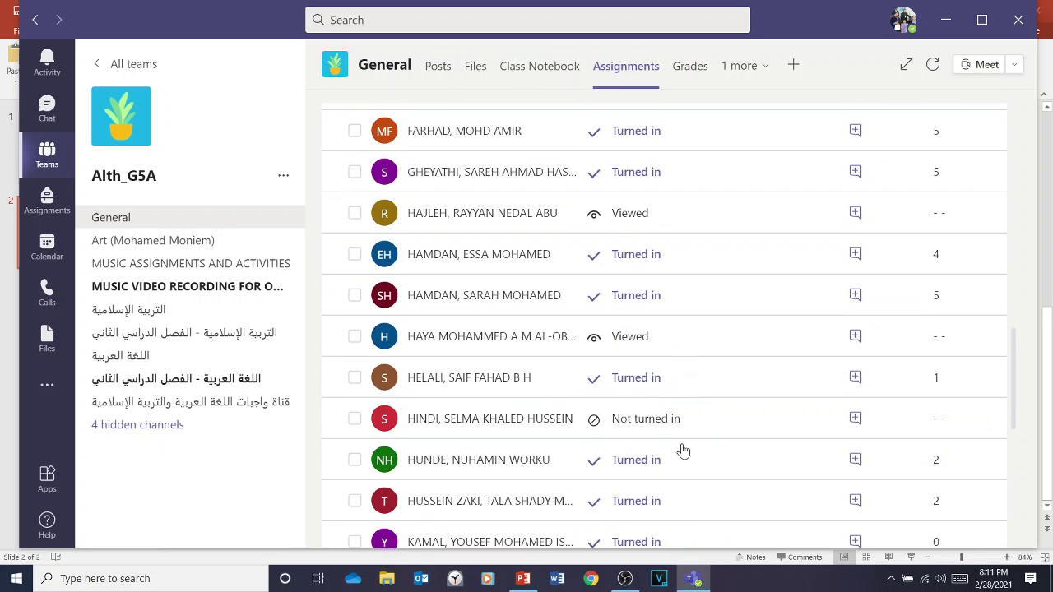
{"action": "scroll", "coordinate": [682, 451], "scroll_direction": "down", "scroll_amount": 1}
{"action": "scroll", "coordinate": [743, 381], "scroll_direction": "up", "scroll_amount": 7}
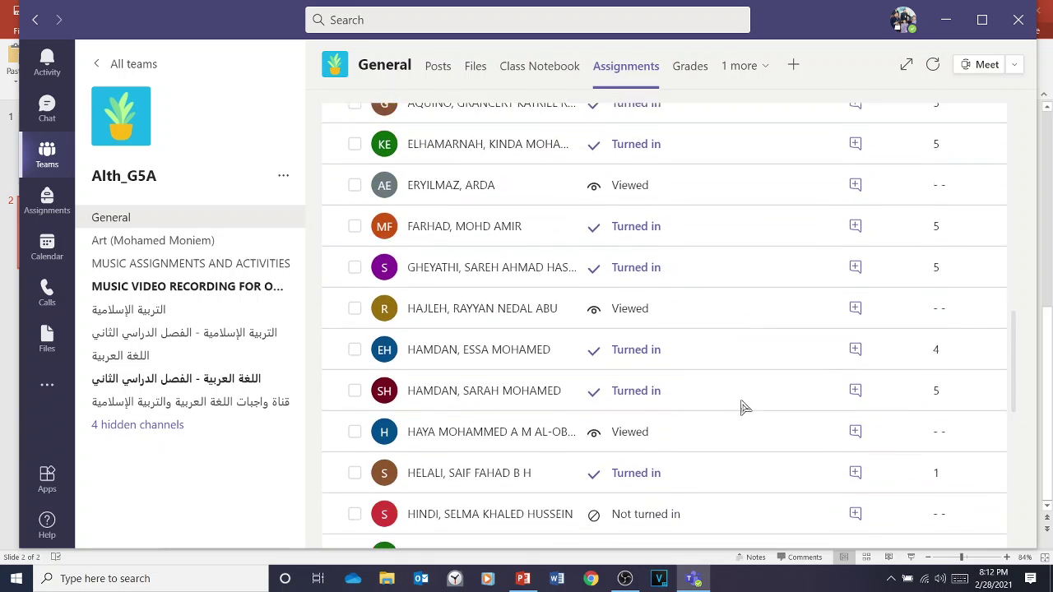
{"action": "scroll", "coordinate": [695, 271], "scroll_direction": "up", "scroll_amount": 5}
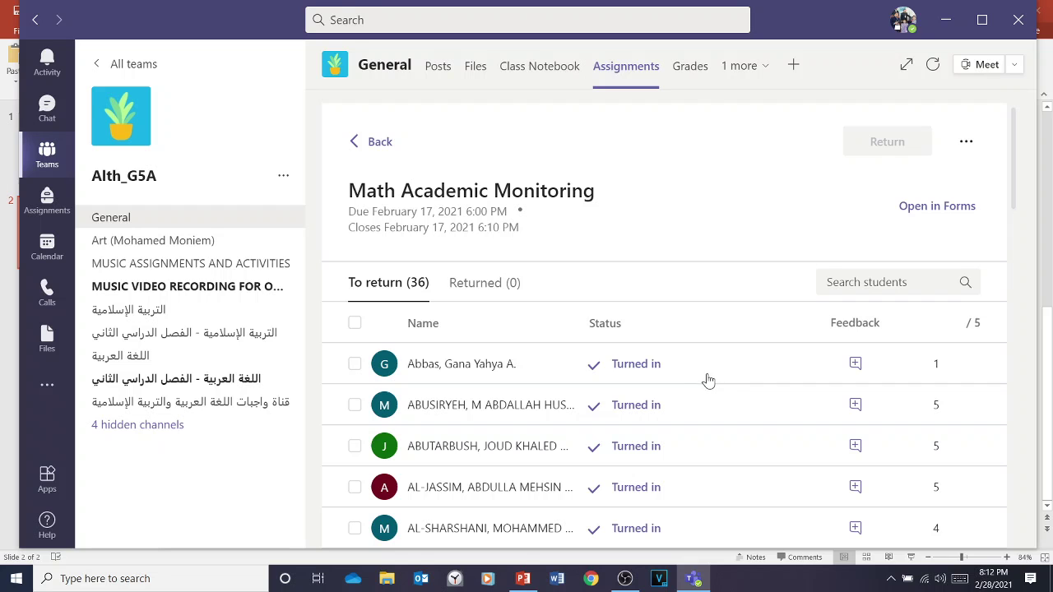
- View the first student's turned-in quiz, then close the submission review
{"action": "left_click", "coordinate": [625, 372]}
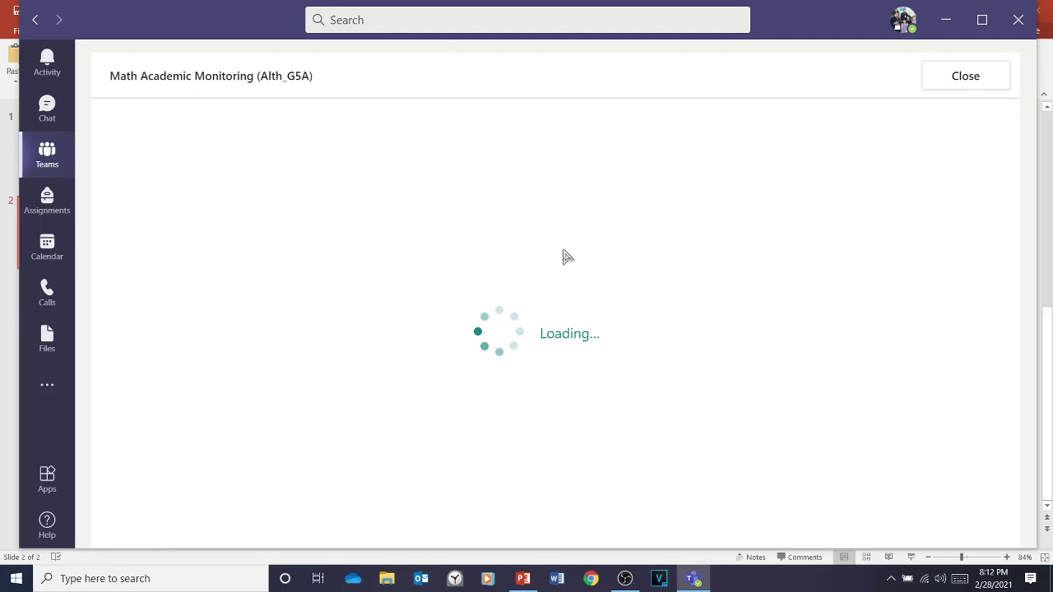
{"action": "scroll", "coordinate": [506, 230], "scroll_direction": "down", "scroll_amount": 1}
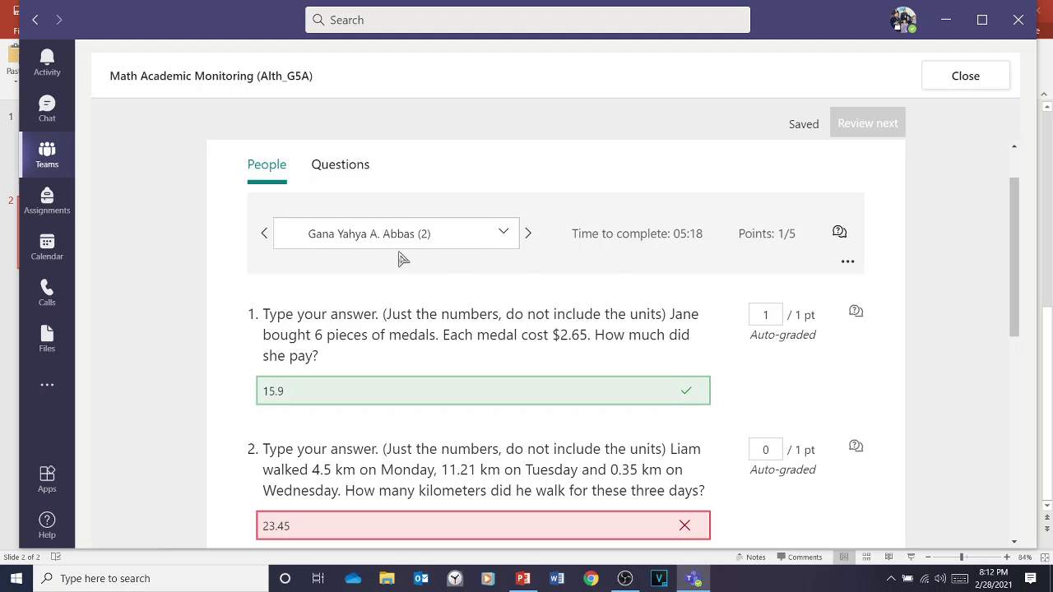
{"action": "scroll", "coordinate": [403, 259], "scroll_direction": "up", "scroll_amount": 1}
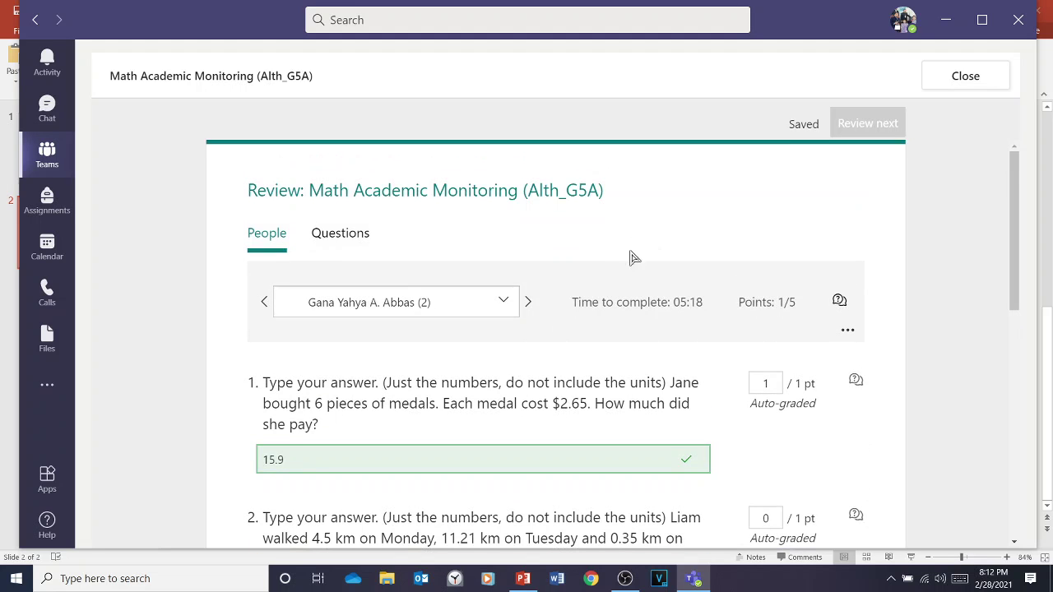
{"action": "left_click", "coordinate": [966, 77]}
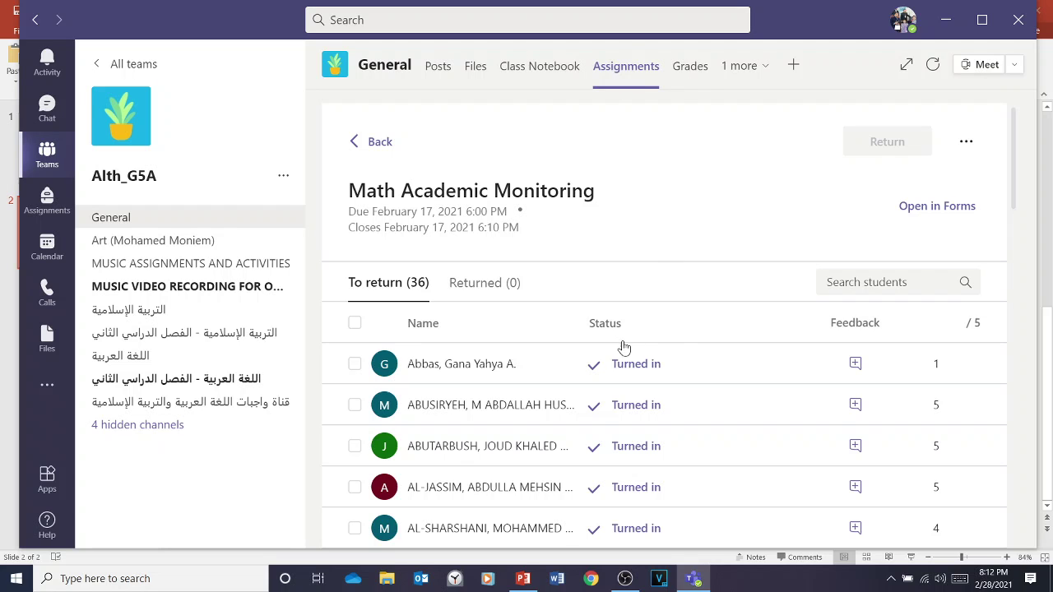
- Reopen the first student's submission and start entering points in question 2's box
{"action": "left_click", "coordinate": [635, 367]}
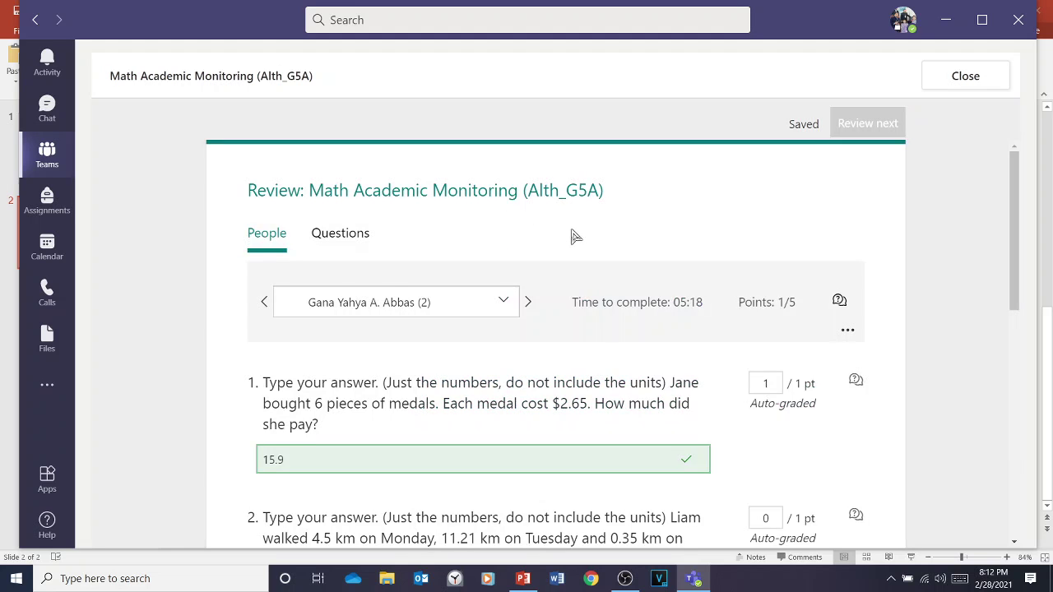
{"action": "scroll", "coordinate": [690, 275], "scroll_direction": "down", "scroll_amount": 1}
{"action": "scroll", "coordinate": [690, 275], "scroll_direction": "down", "scroll_amount": 4}
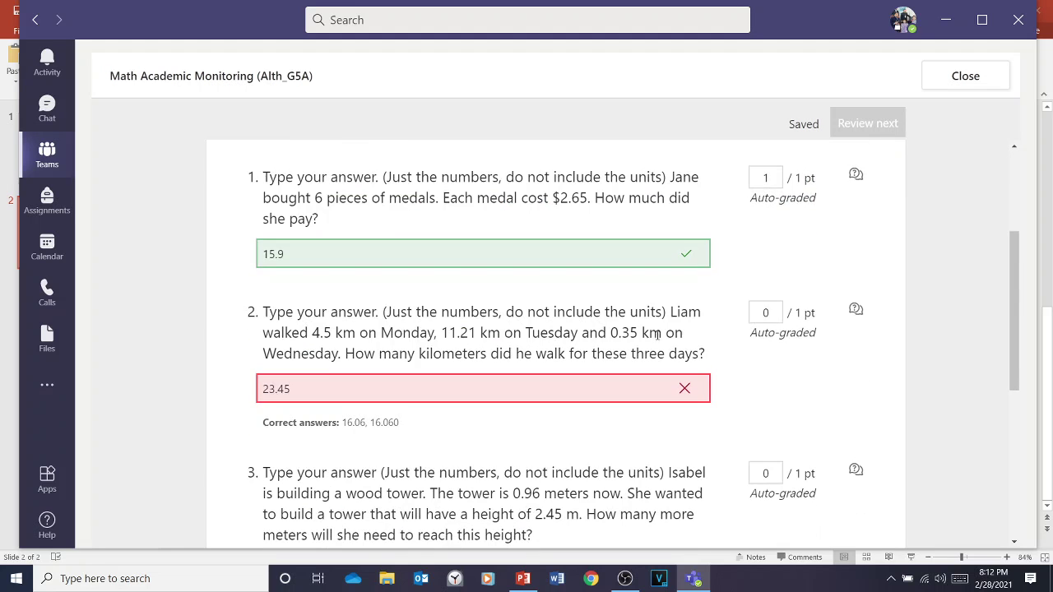
{"action": "left_click", "coordinate": [774, 175]}
{"action": "type", "text": "1"}
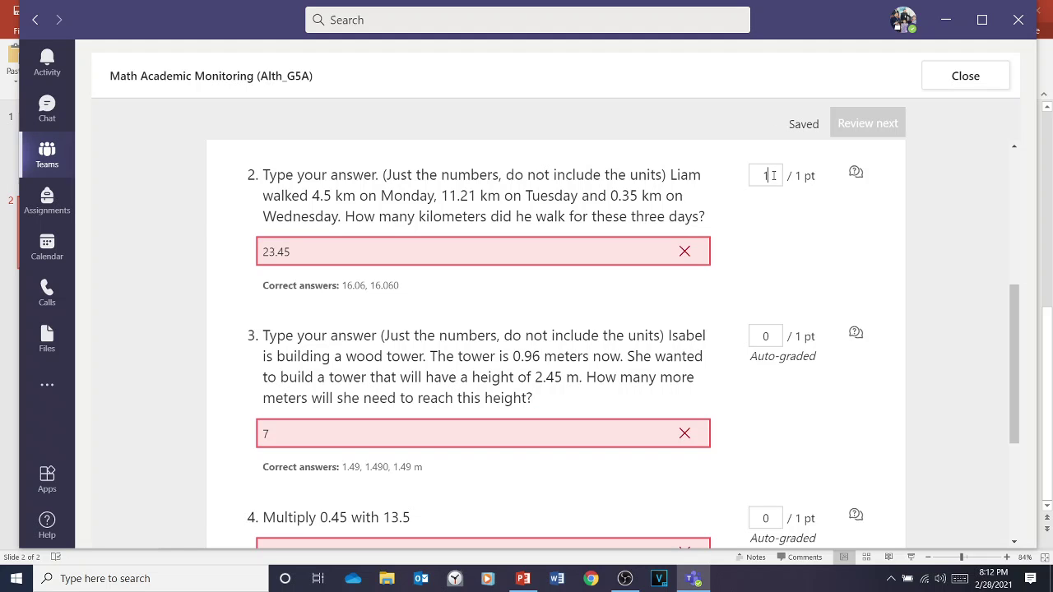
{"action": "type", "text": "2"}
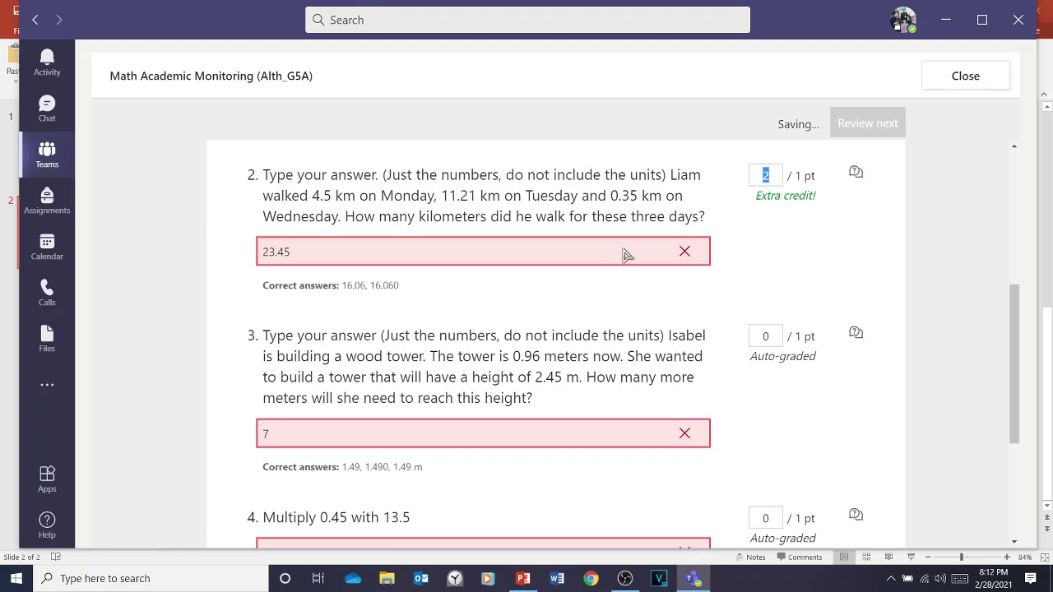
{"action": "scroll", "coordinate": [627, 255], "scroll_direction": "up", "scroll_amount": 2}
{"action": "type", "text": "3"}
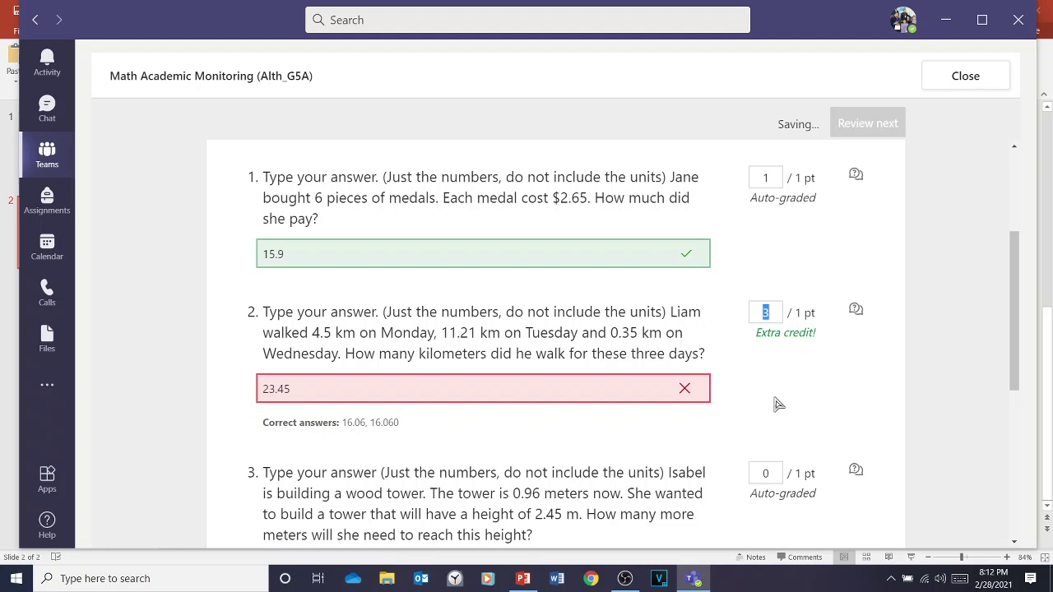
{"action": "scroll", "coordinate": [780, 404], "scroll_direction": "up", "scroll_amount": 1}
{"action": "type", "text": "1"}
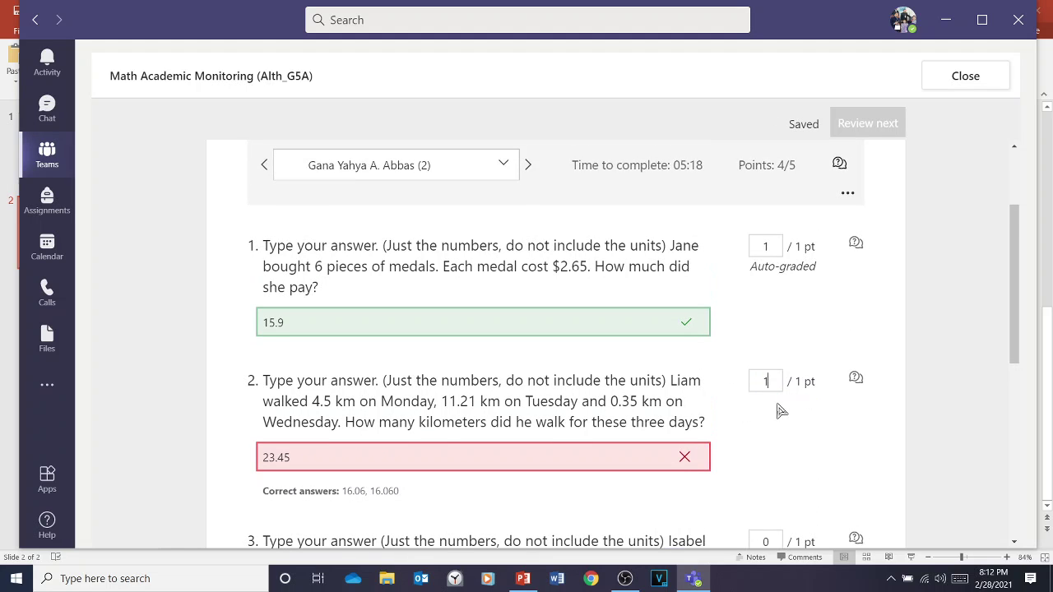
- Set question 2's score to 1 point, raising the student's total to 2/5
{"action": "double_click", "coordinate": [764, 381]}
{"action": "type", "text": "0"}
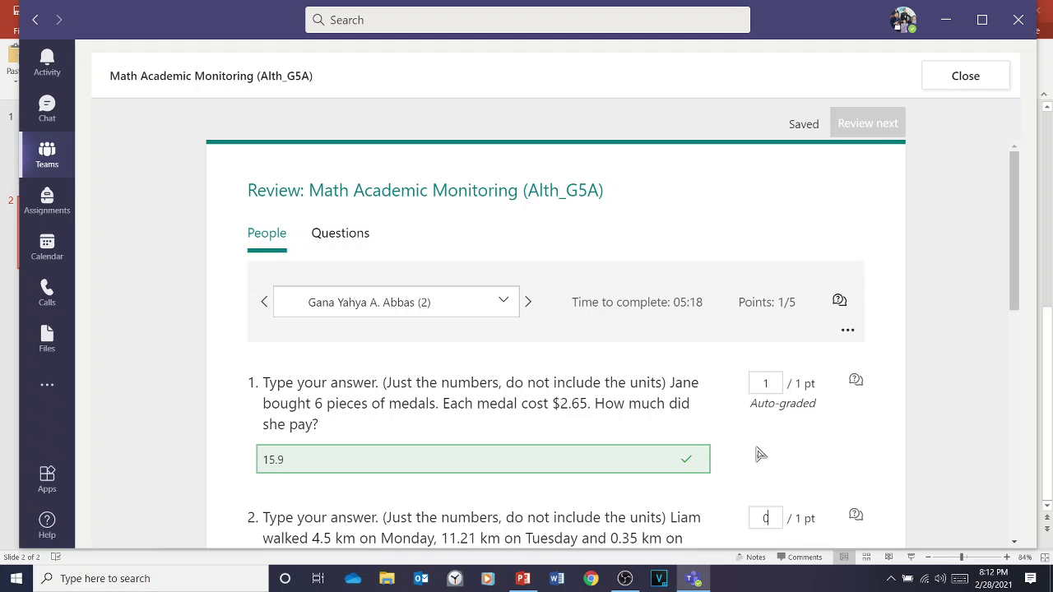
{"action": "scroll", "coordinate": [761, 455], "scroll_direction": "down", "scroll_amount": 2}
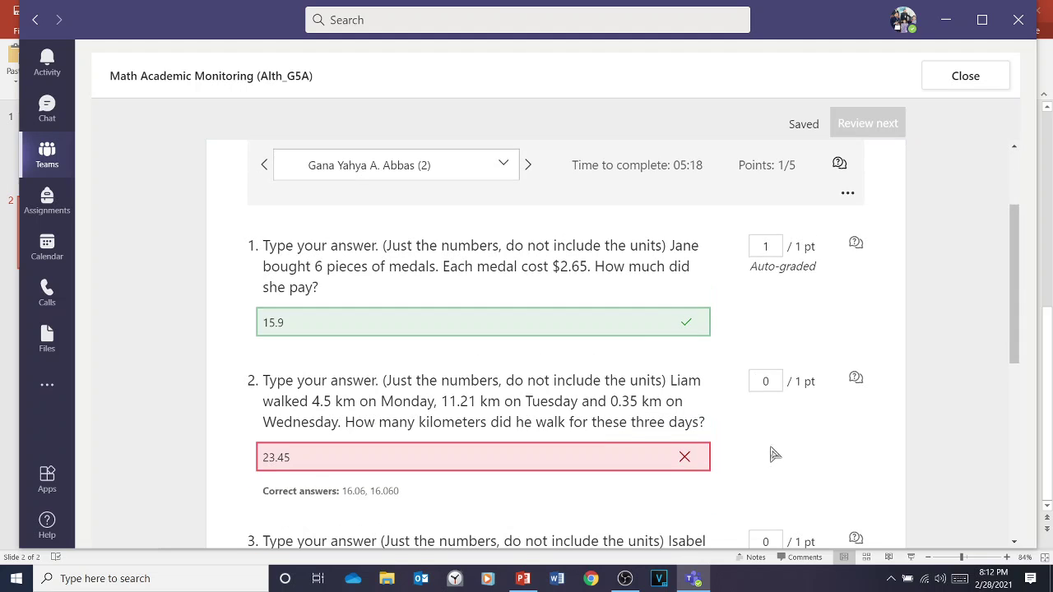
{"action": "double_click", "coordinate": [766, 381]}
{"action": "type", "text": "1"}
{"action": "scroll", "coordinate": [768, 282], "scroll_direction": "up", "scroll_amount": 2}
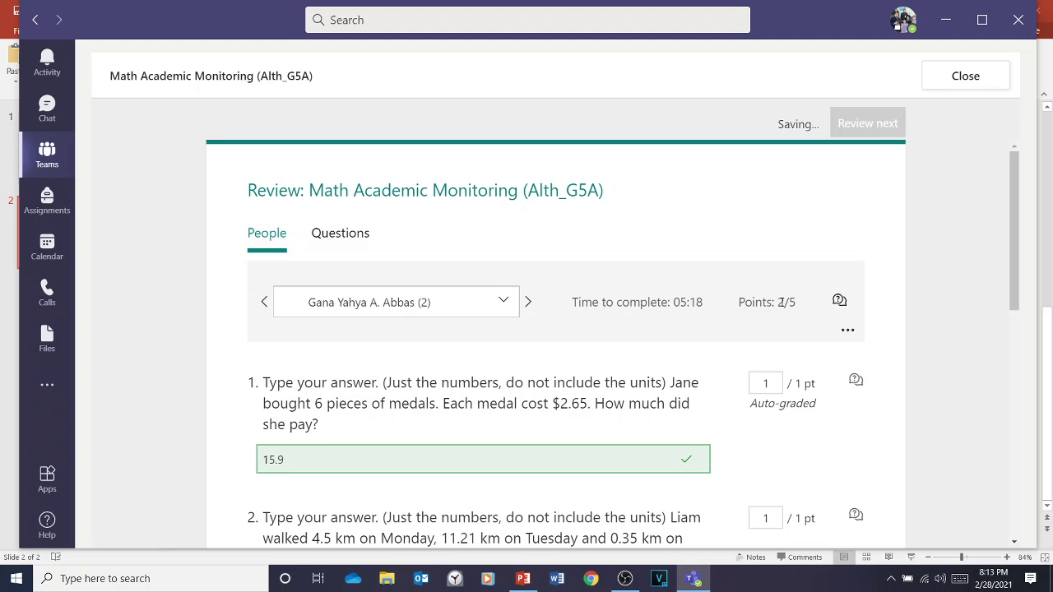
{"action": "scroll", "coordinate": [782, 329], "scroll_direction": "down", "scroll_amount": 7}
{"action": "scroll", "coordinate": [783, 428], "scroll_direction": "up", "scroll_amount": 2}
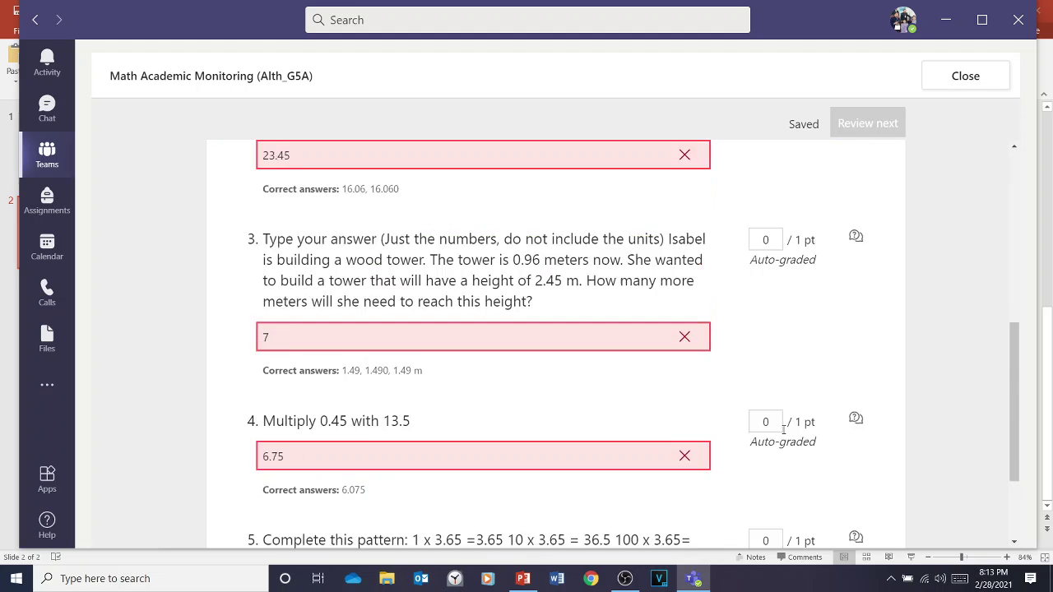
{"action": "scroll", "coordinate": [773, 411], "scroll_direction": "up", "scroll_amount": 5}
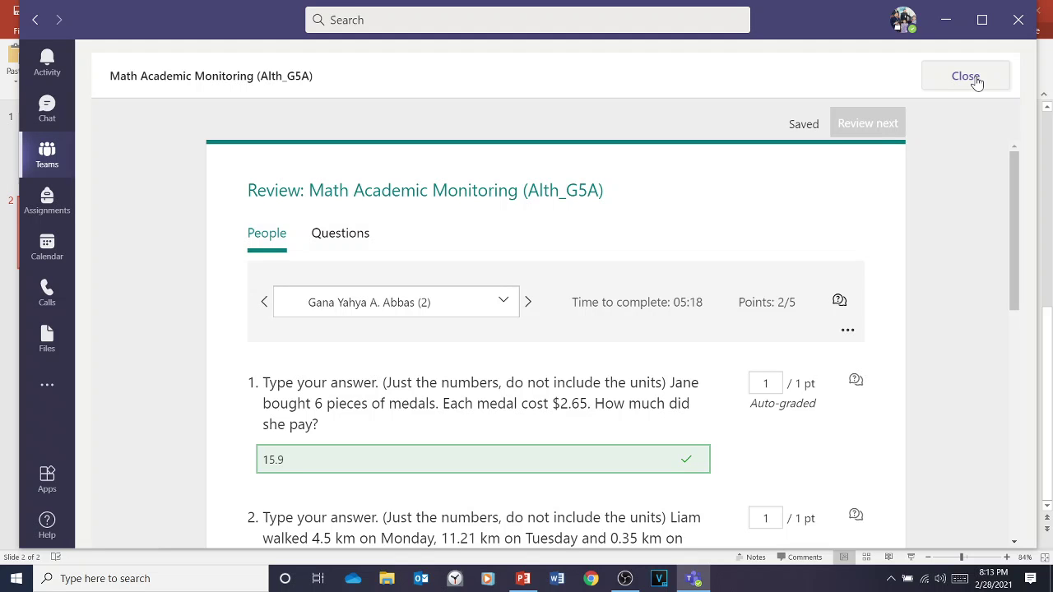
- Close Teams and present the 'How to add points manually in MS Forms' title slide
{"action": "left_click", "coordinate": [1018, 19]}
{"action": "left_click", "coordinate": [80, 149]}
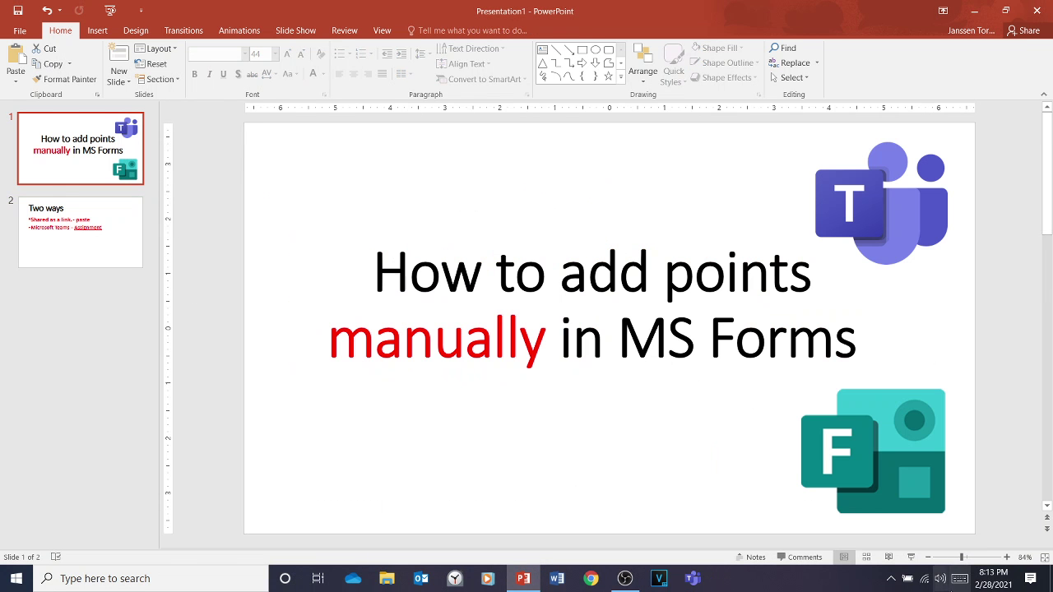
{"action": "left_click", "coordinate": [911, 557]}
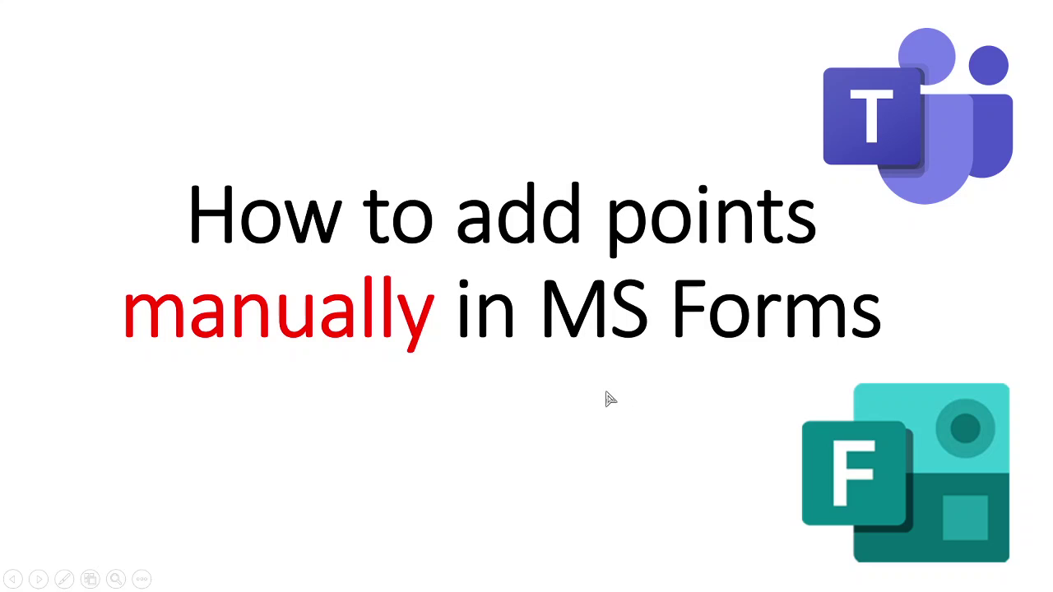